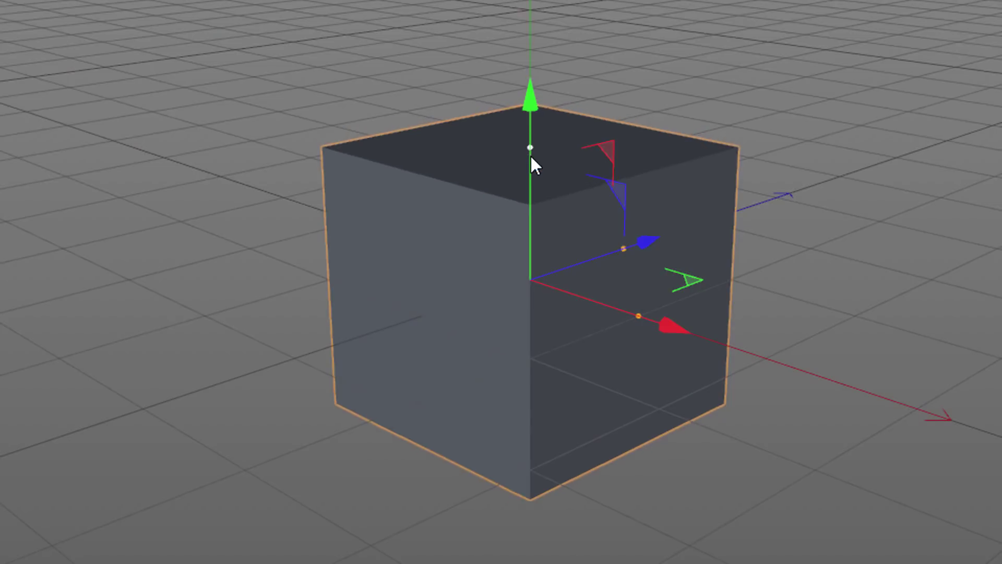
Squash a cube flat and back, adjust its material colour, and render a preview
left_click_drag(530, 155, 536, 192)
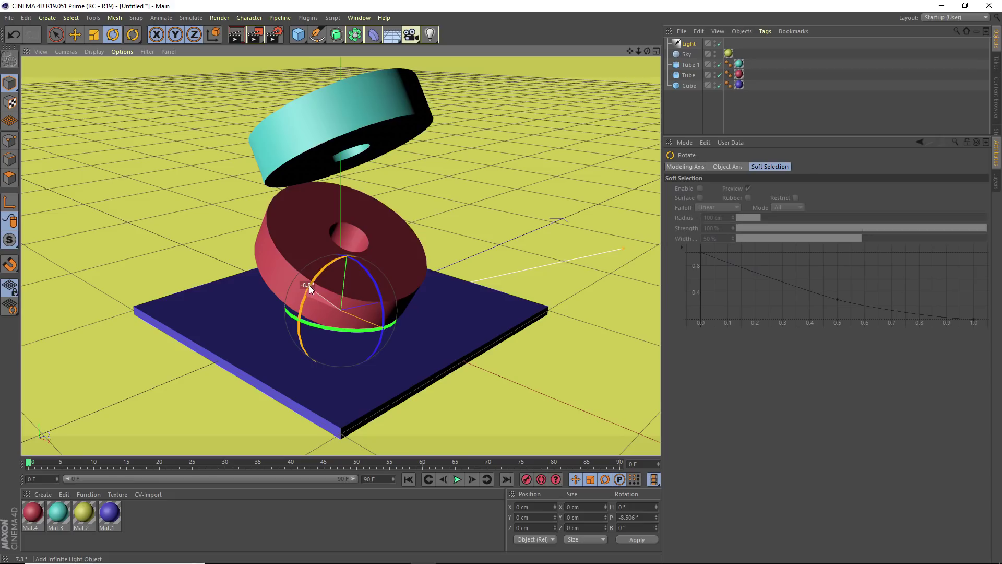
left_click_drag(309, 286, 318, 265)
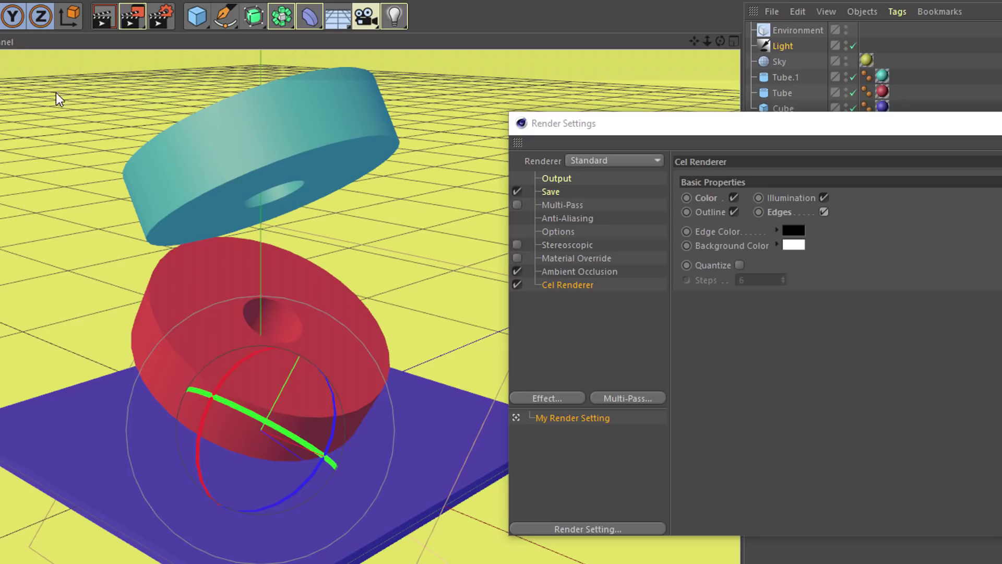
key("ctrl+r")
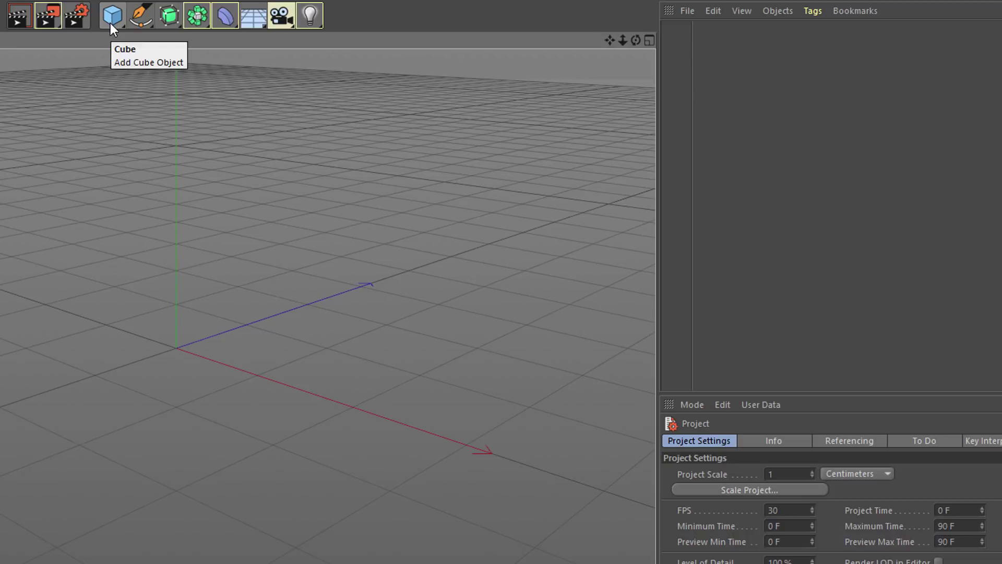
Add a new cube and flatten it into a thin floor slab with Size Y 6.159 cm
left_click(110, 23)
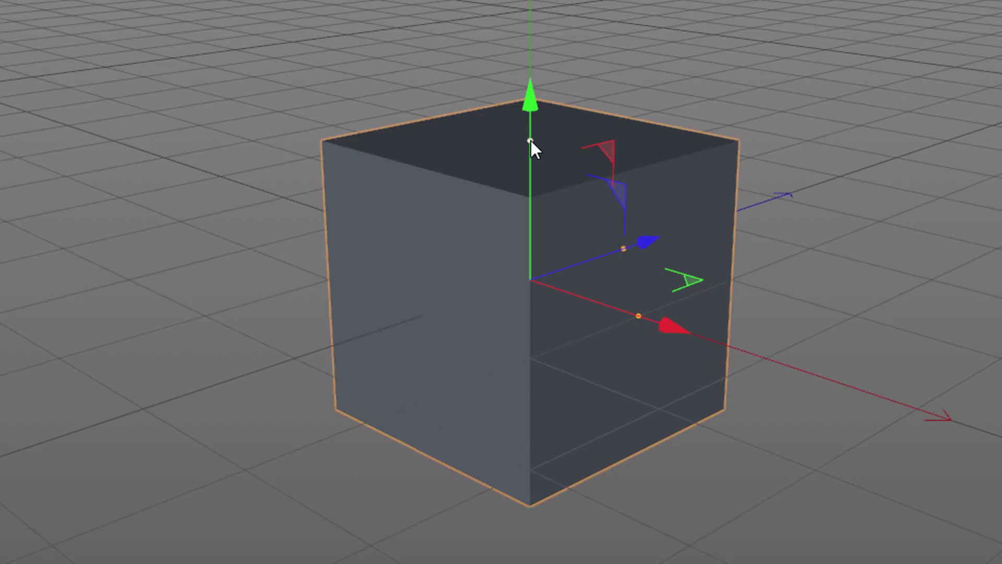
left_click_drag(531, 141, 535, 250)
key("ctrl+z")
left_click_drag(530, 141, 512, 276)
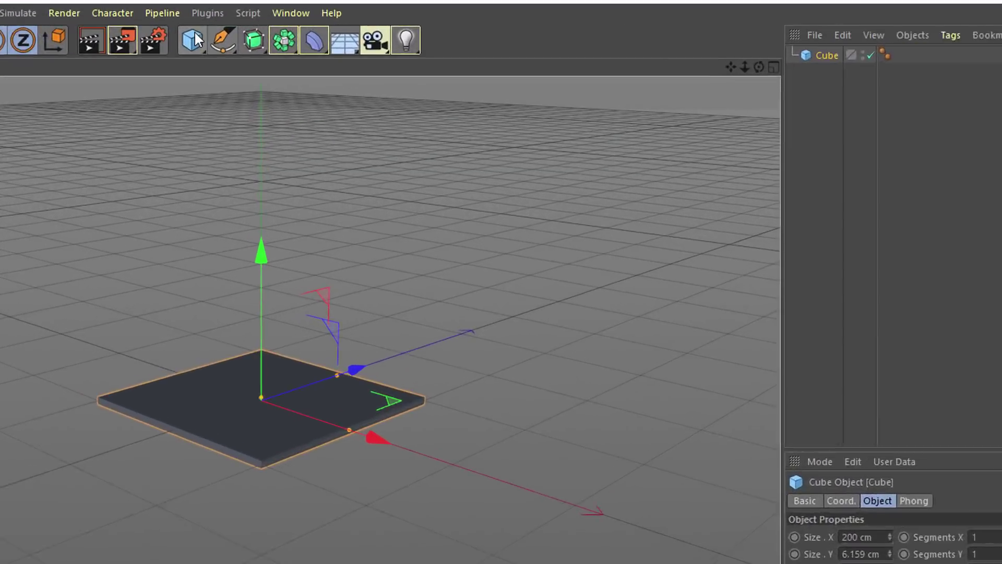
Add a Tube primitive (inner radius 50 cm, outer radius 200 cm, height 100 cm)
left_click(297, 34)
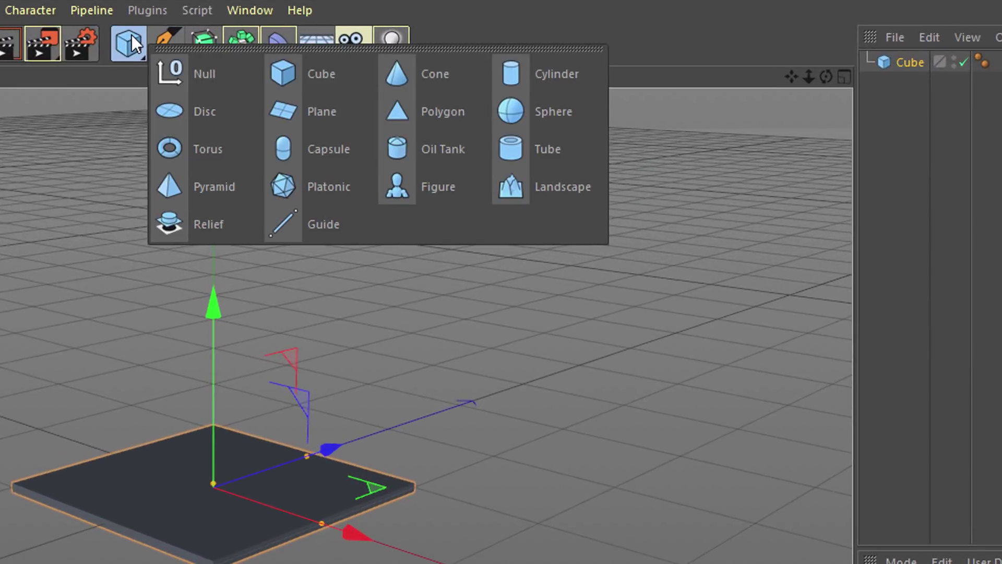
left_click(567, 141)
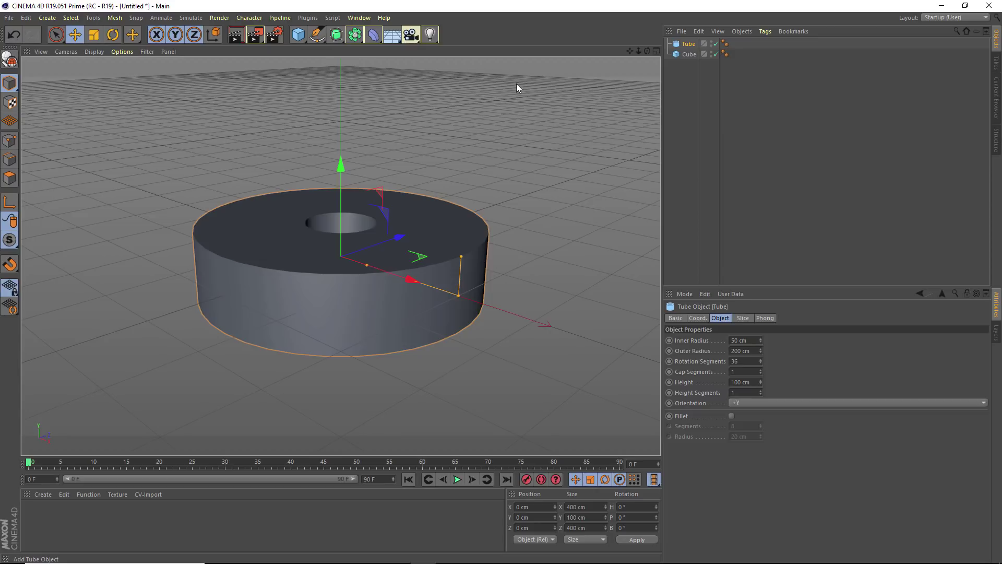
Scale the tube down to about 31%, roughly 110.8 × 27.7 × 110.8 cm
left_click(95, 36)
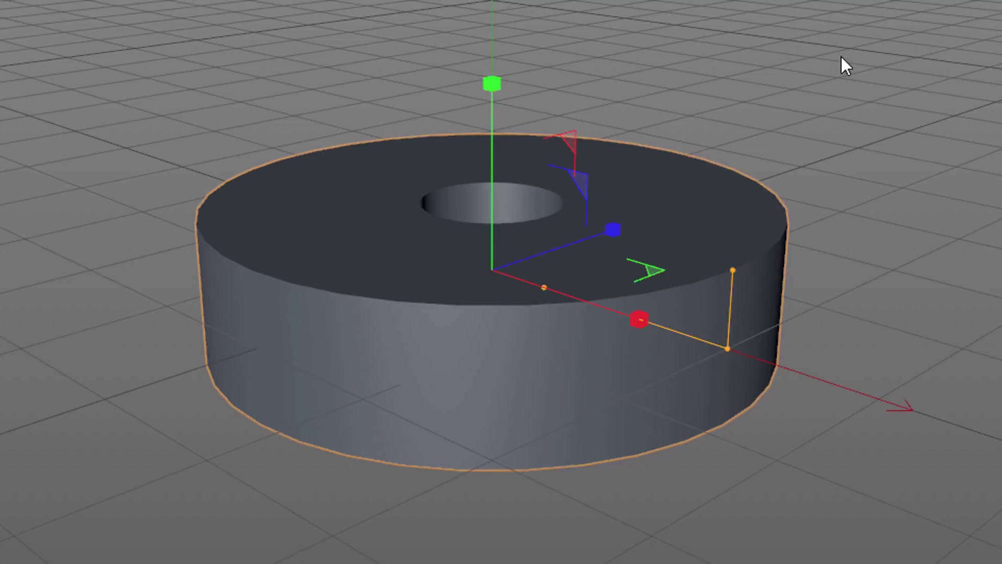
left_click_drag(849, 30, 323, 253)
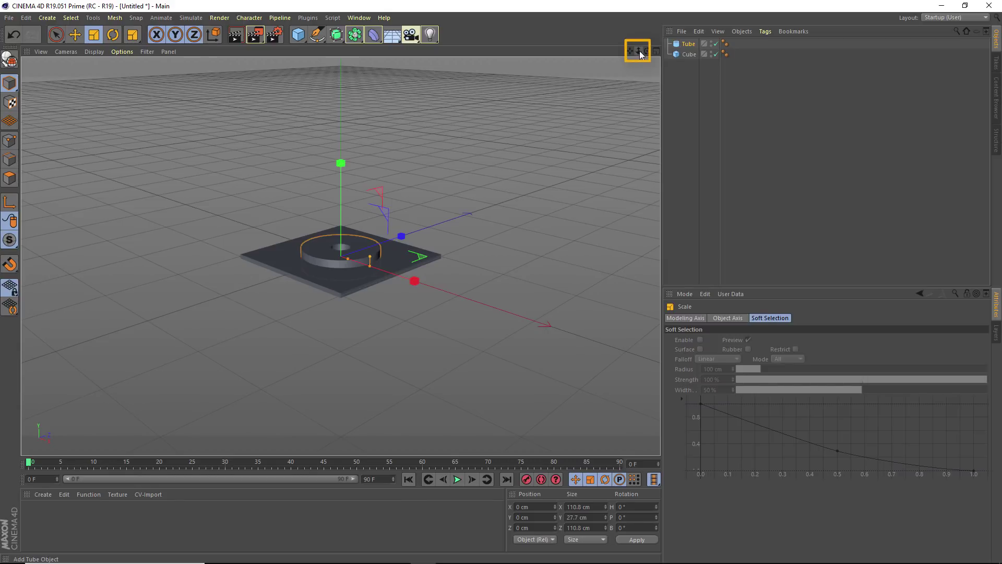
Zoom the viewport in on the low tube ring resting on the slab
left_click_drag(638, 51, 694, 52)
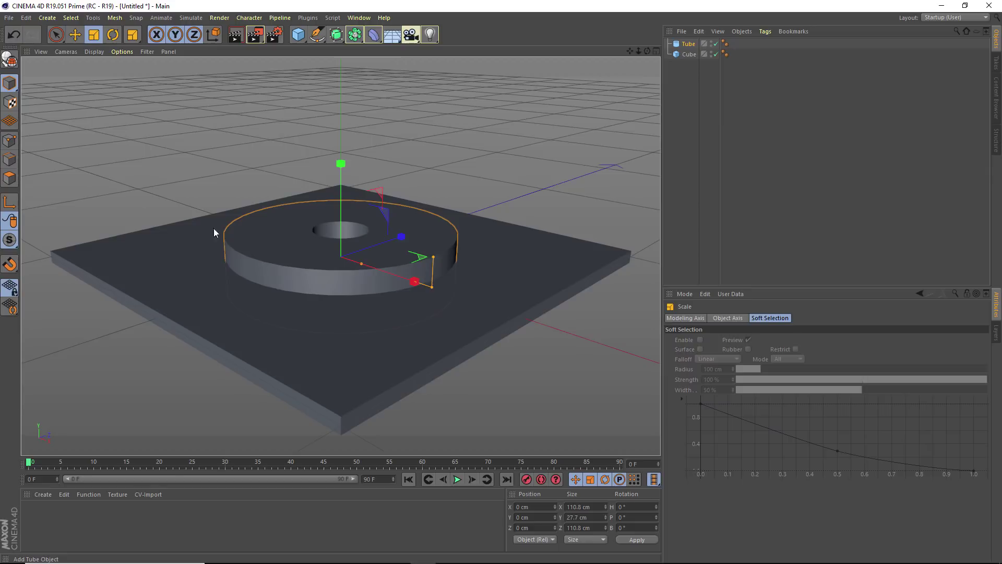
Rotate the tube to a 30° bank so it stands angled up off the slab
left_click(114, 37)
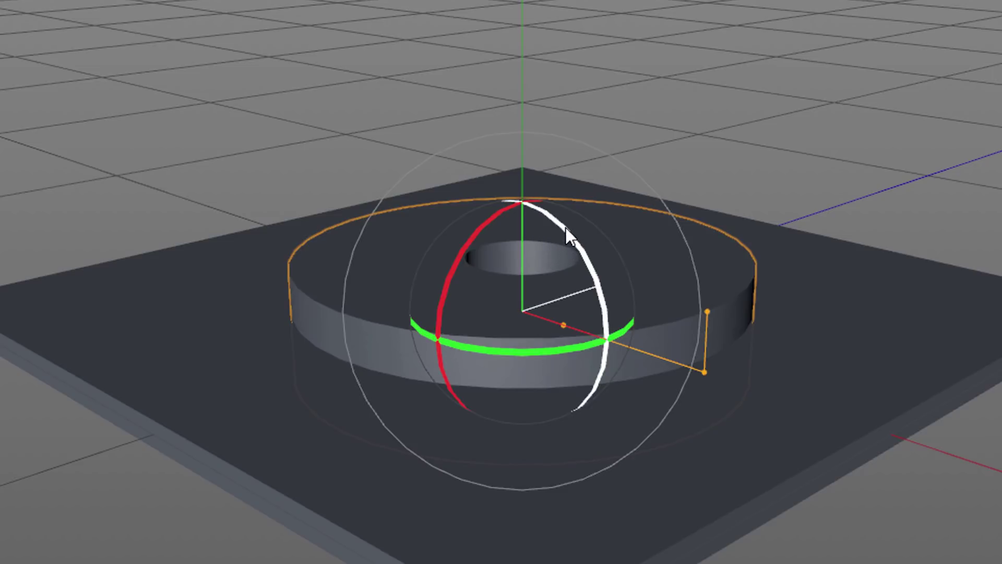
left_click_drag(567, 229, 581, 306)
key("ctrl+z")
left_click_drag(562, 229, 588, 271)
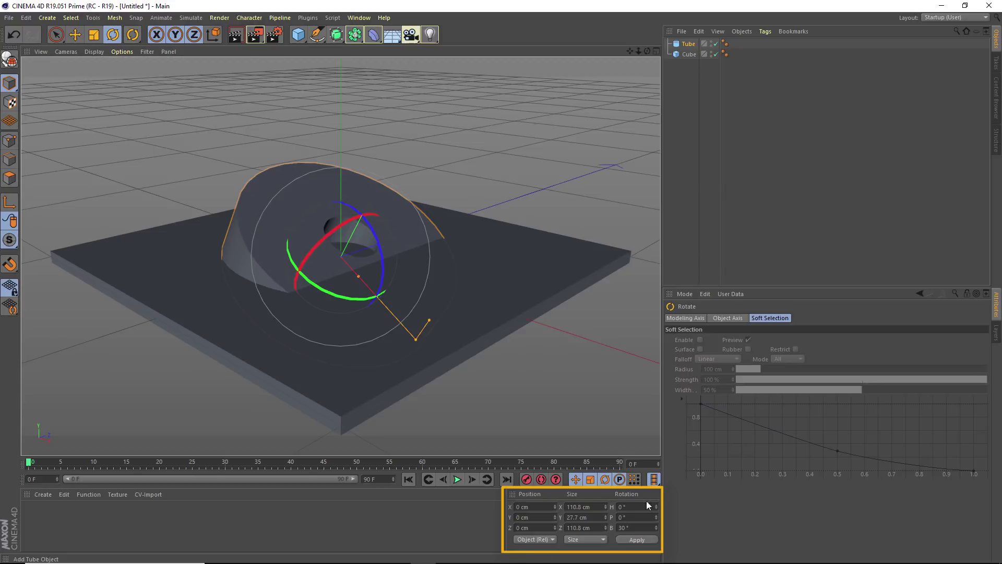
Lift the tilted tube above the slab to about Y 41.788 cm
double_click(631, 529)
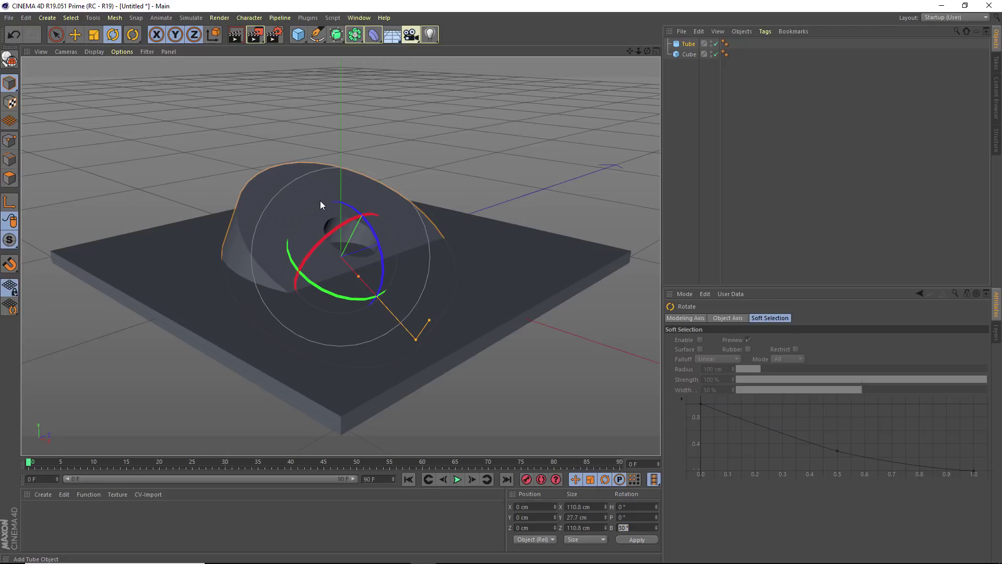
left_click(74, 37)
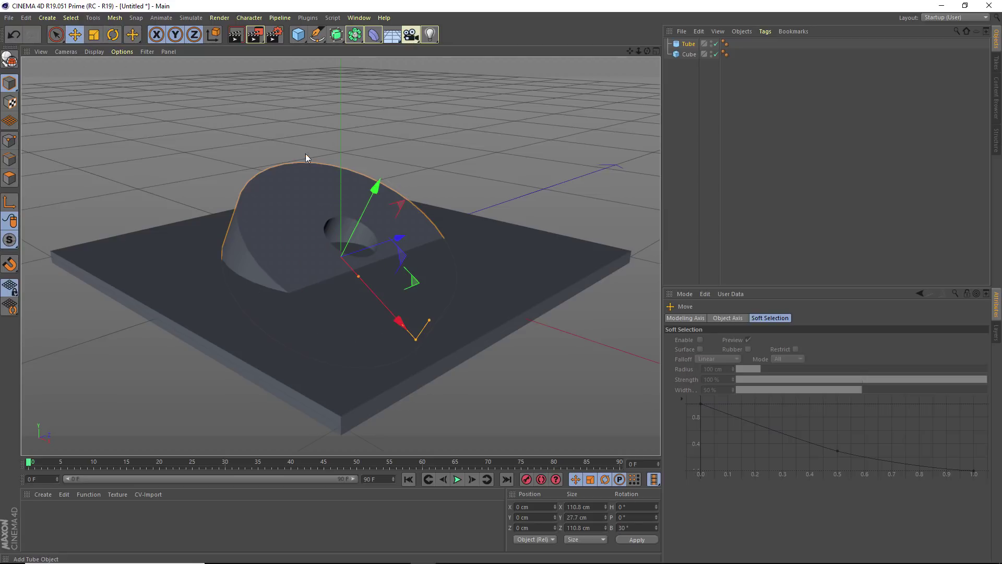
left_click_drag(297, 228, 296, 149)
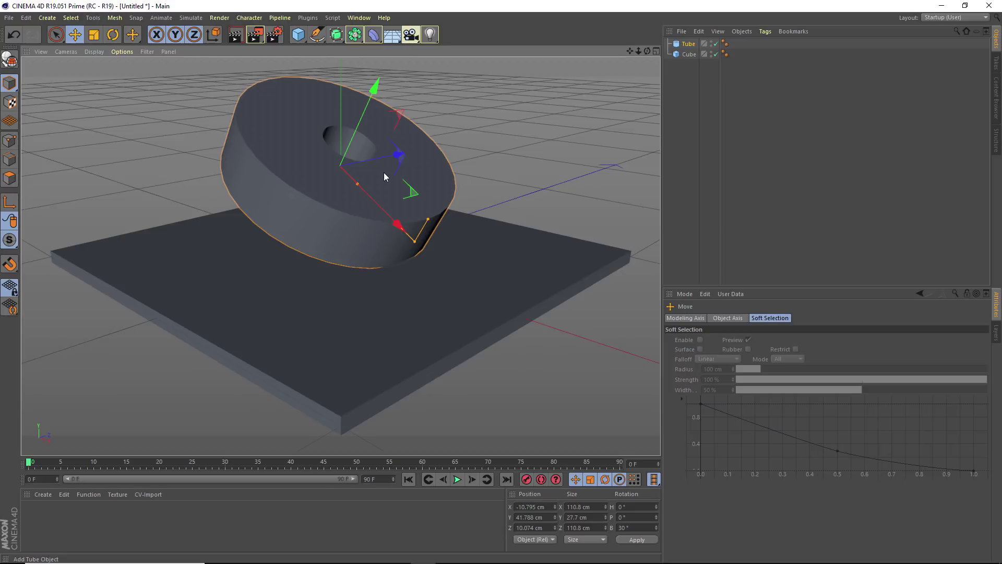
Switch to four views and raise the tube straight up to X 1.679, Y 41.967, Z 0 cm
left_click(13, 36)
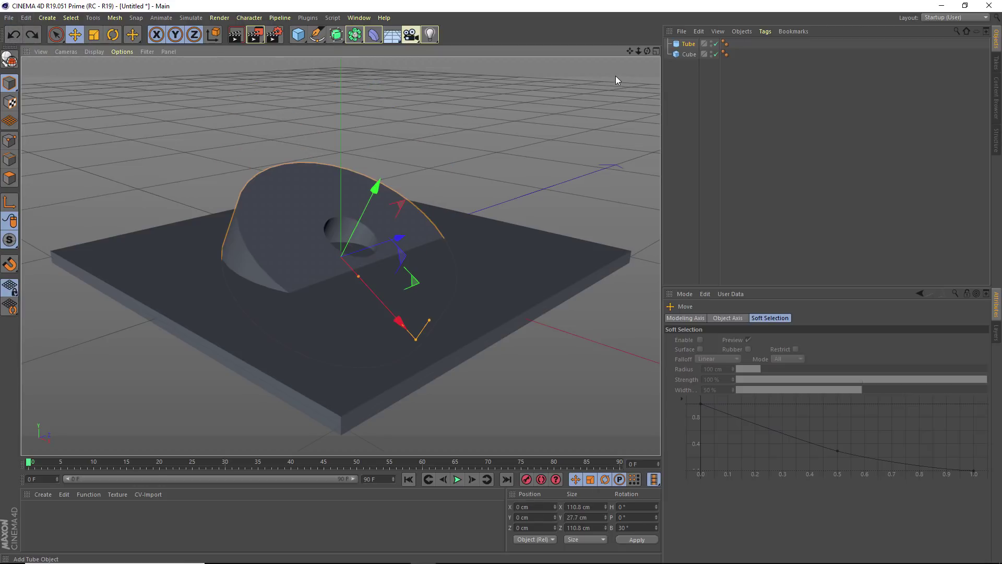
left_click(655, 51)
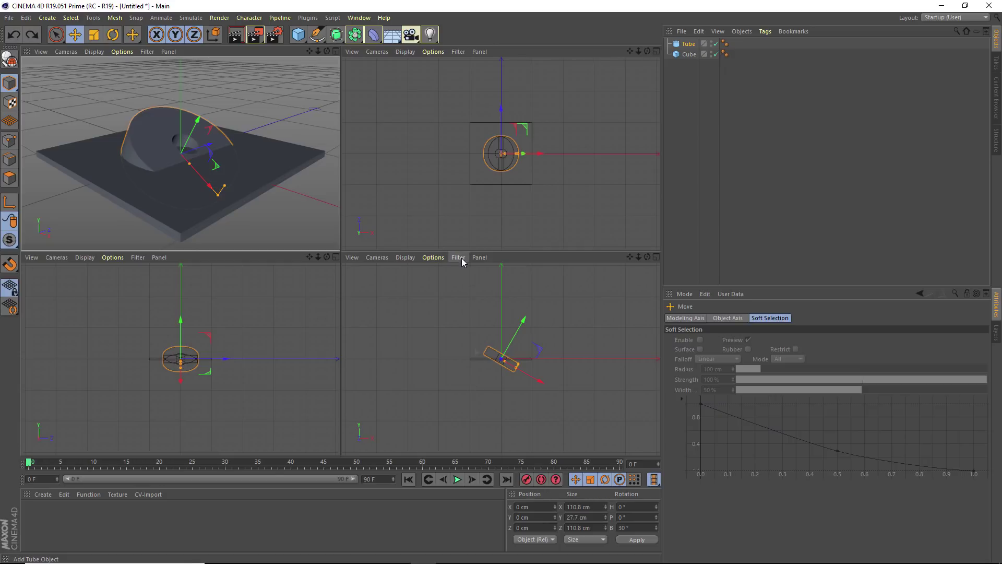
left_click(475, 356)
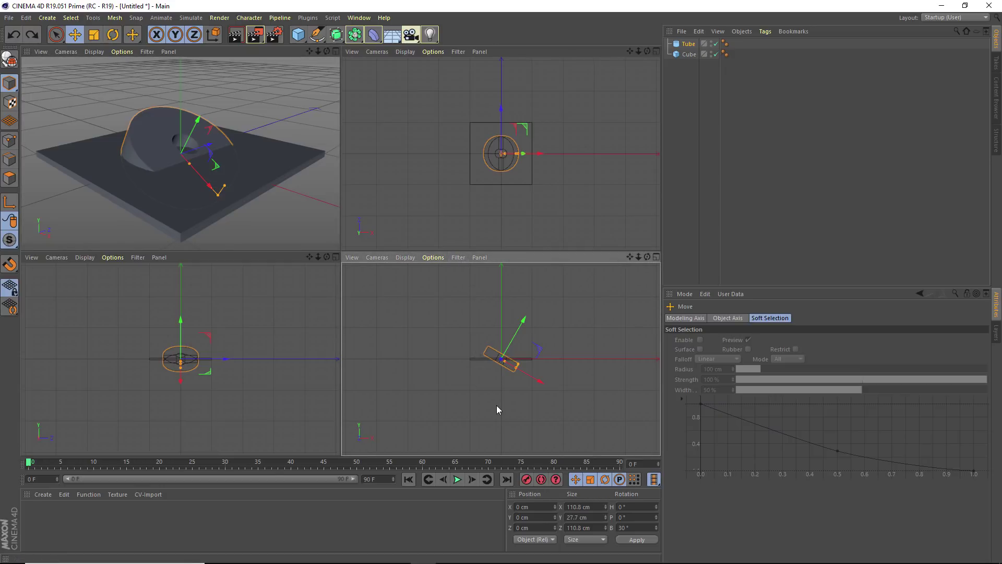
left_click_drag(497, 405, 501, 389)
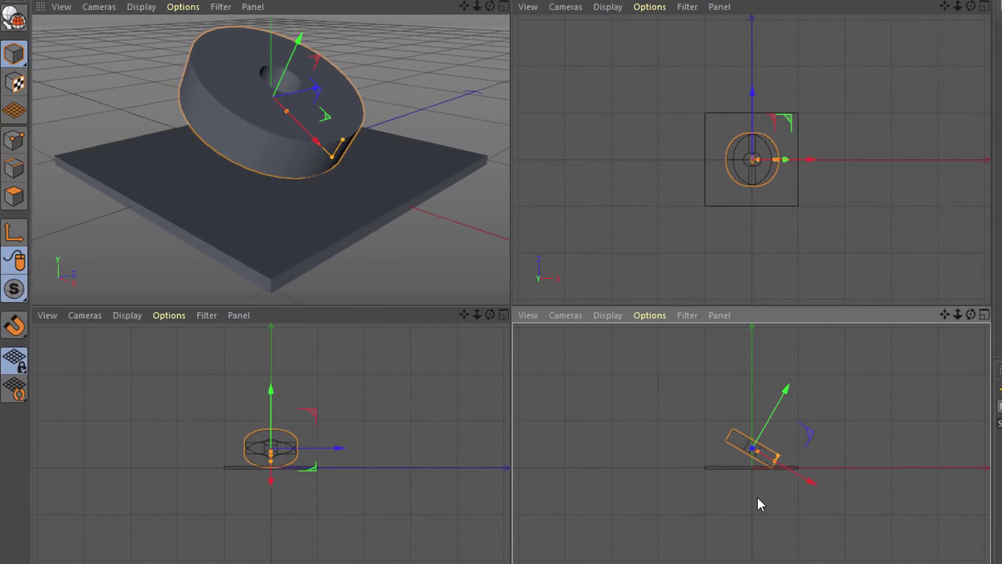
Frame the tube's geometry in the right view and other views, then reselect the tube
left_click(530, 317)
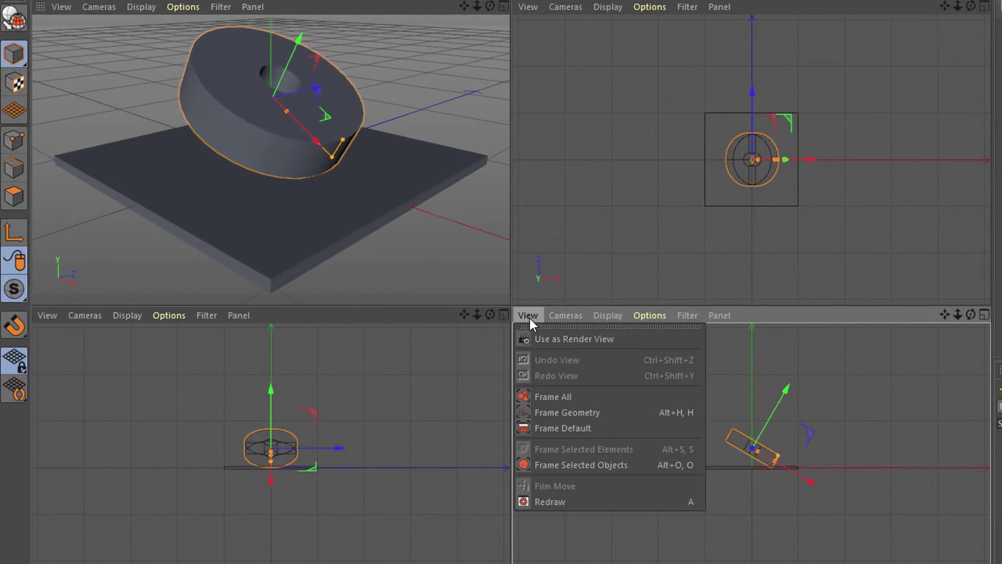
left_click(601, 415)
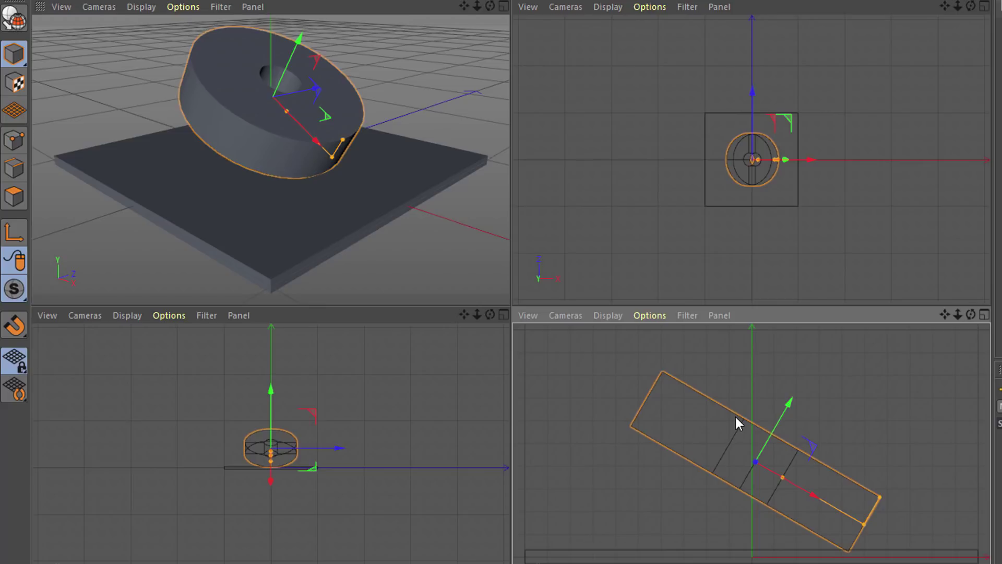
key("h")
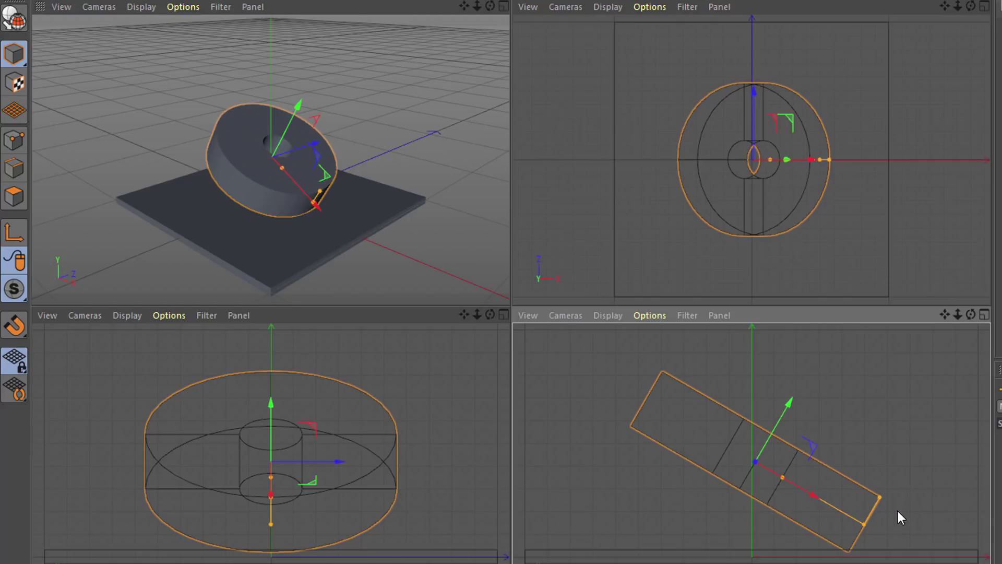
left_click_drag(898, 512, 895, 522)
left_click(732, 515)
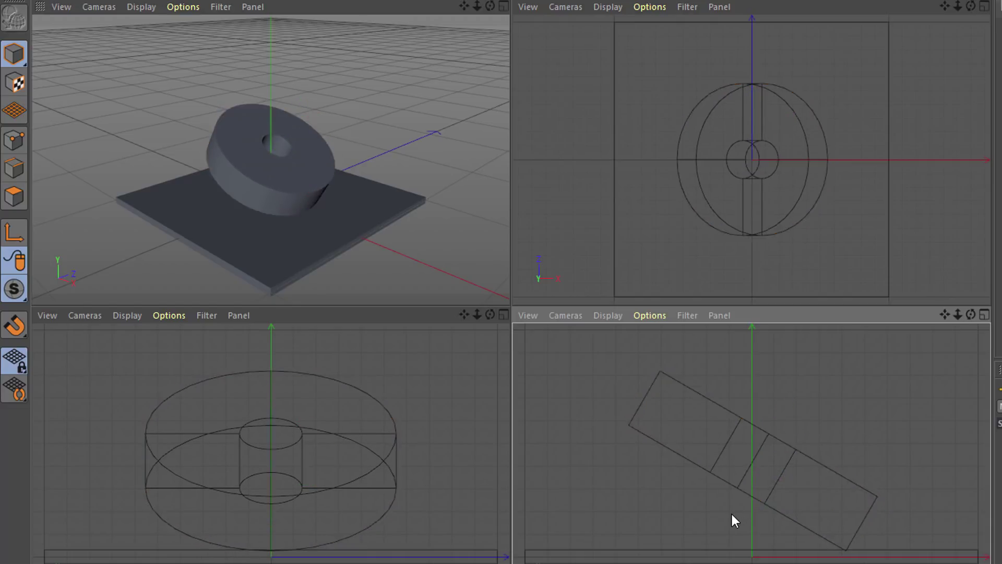
left_click(728, 448)
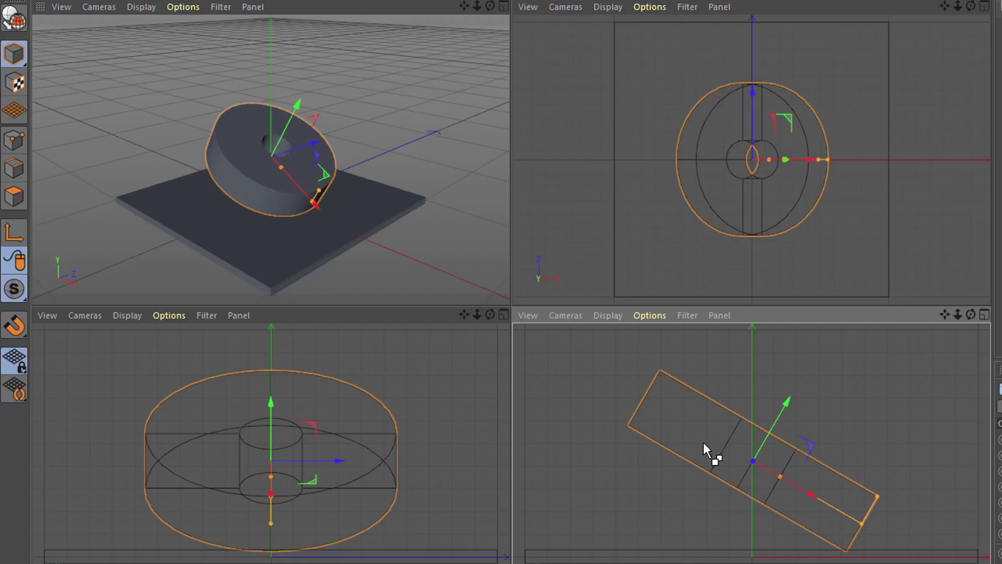
Duplicate the tube as Tube.1 stacked above it at Y 90.019 cm, zooming out to fit both
left_click_drag(693, 518, 691, 402, "ctrl")
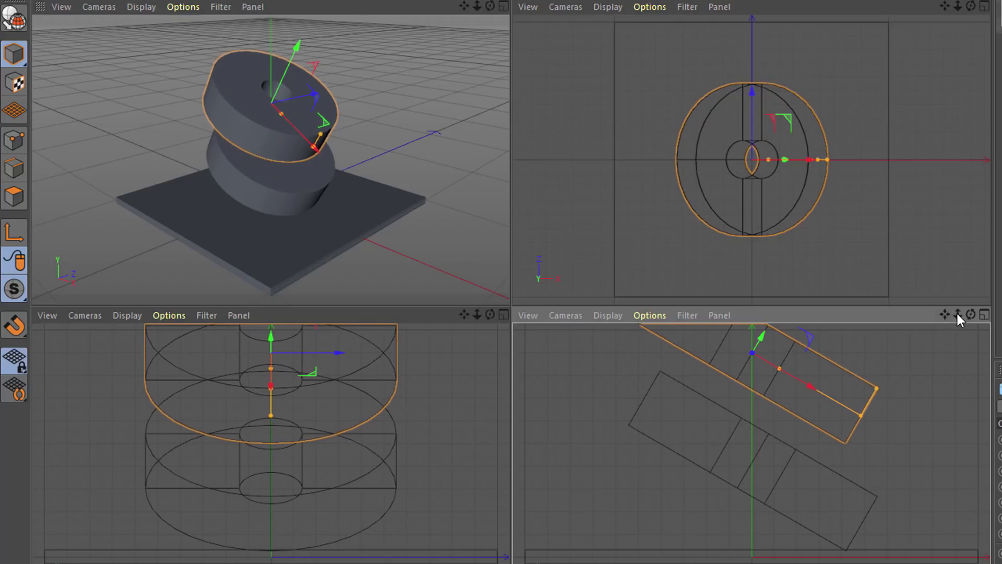
left_click_drag(958, 317, 873, 323)
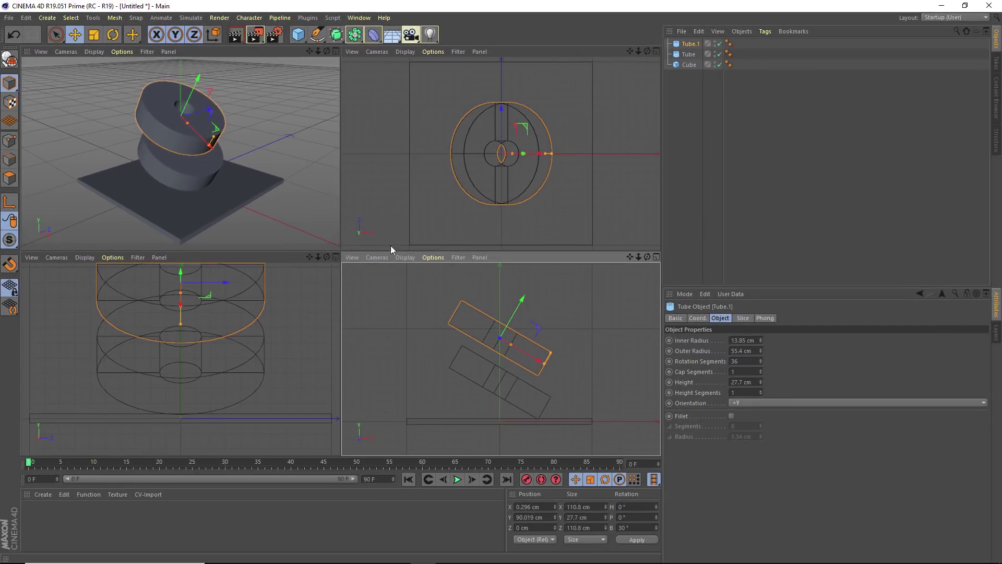
Bank the upper tube Tube.1 to -30° by editing its B rotation value
left_click(113, 35)
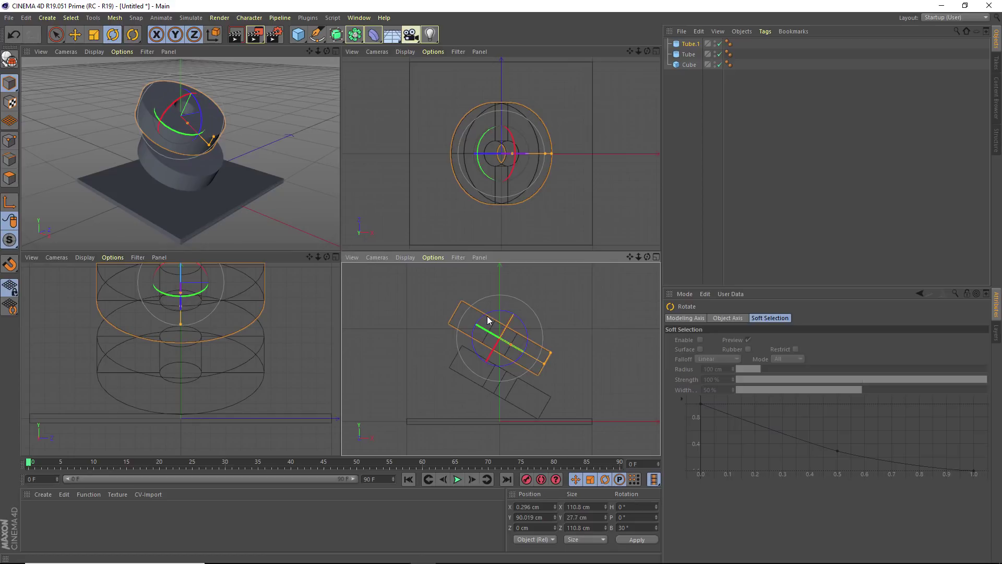
left_click_drag(488, 320, 437, 359)
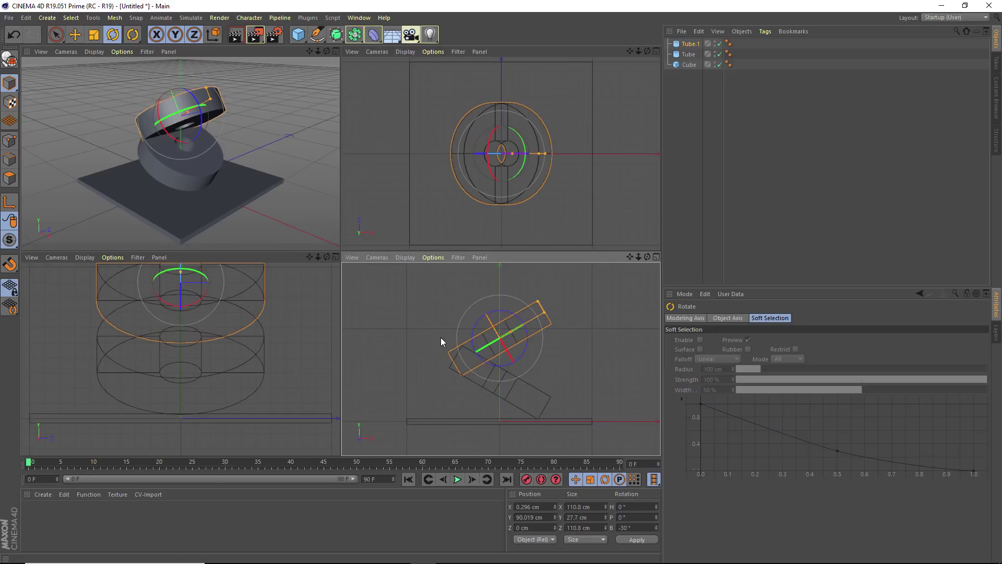
key("ctrl+z")
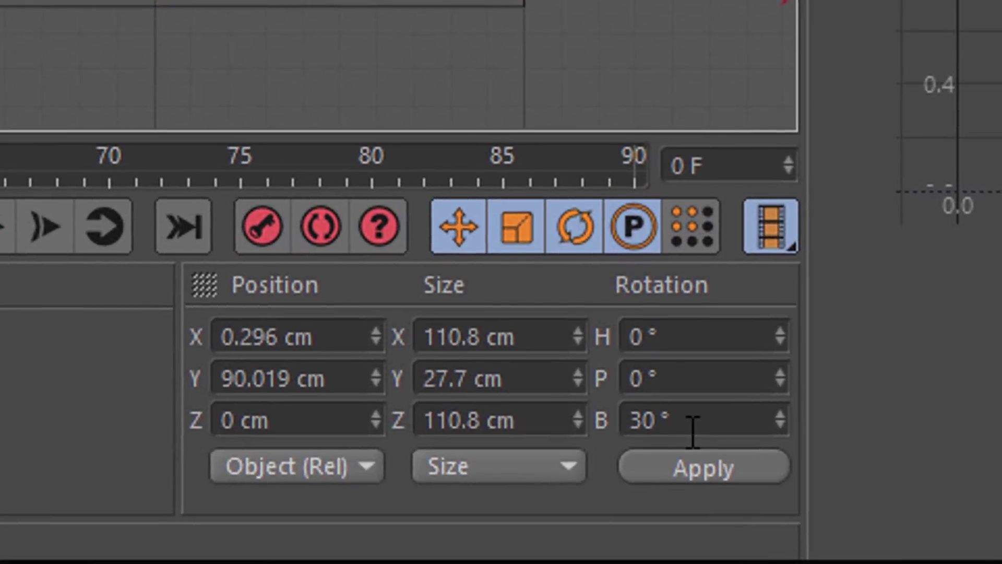
left_click_drag(693, 431, 582, 410)
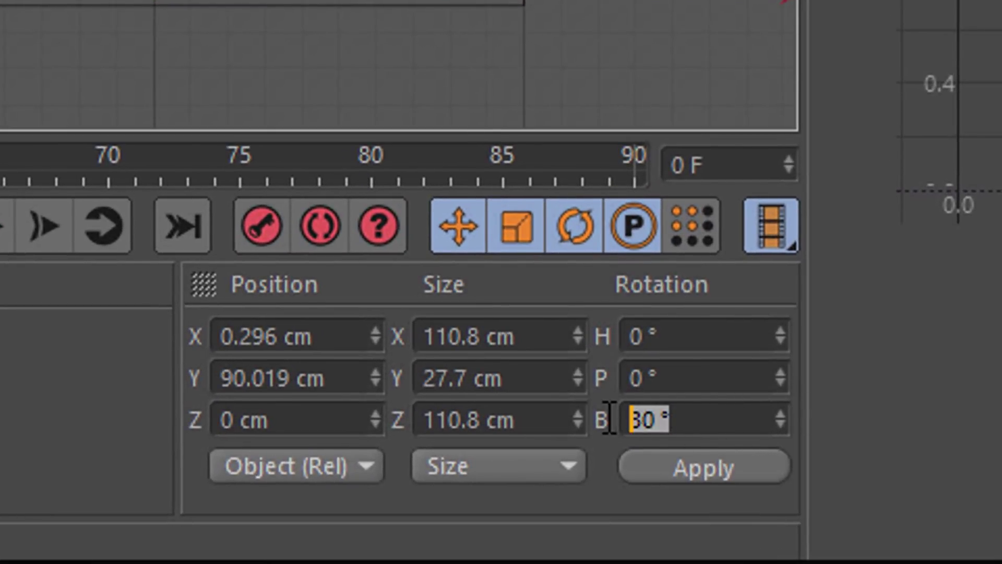
left_click(638, 420)
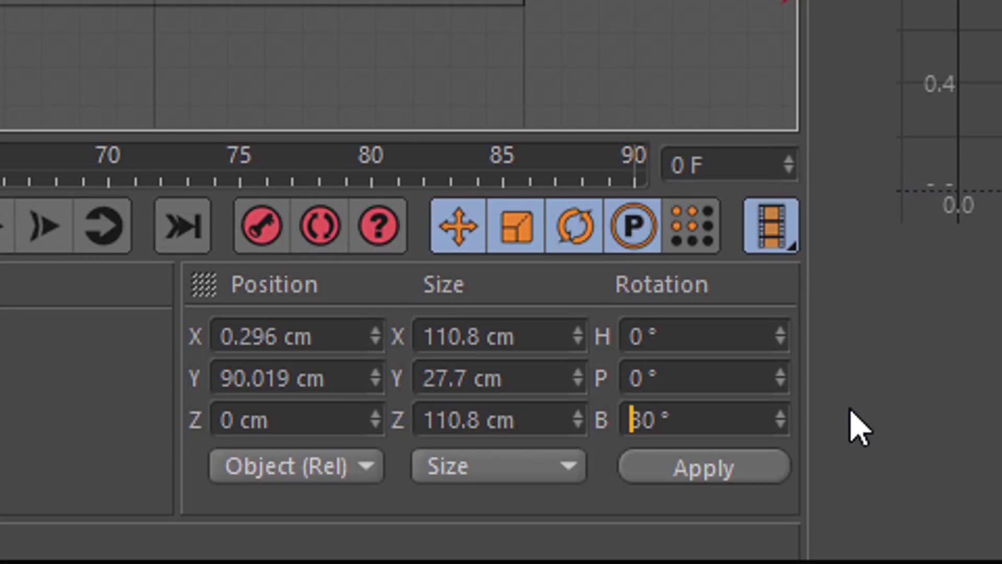
type("-")
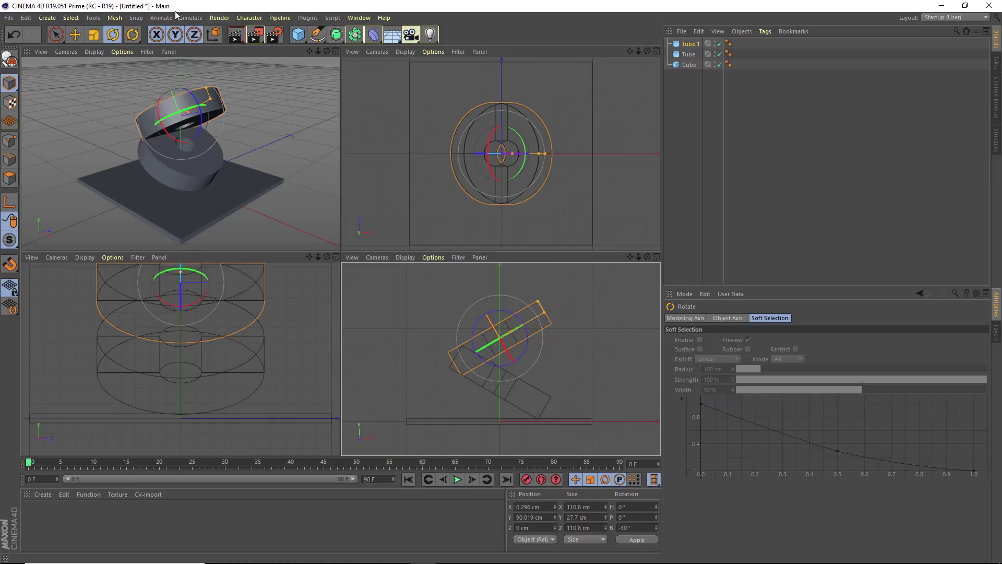
Raise Tube.1 to Y 120.437 cm and maximize the perspective viewport
left_click(79, 37)
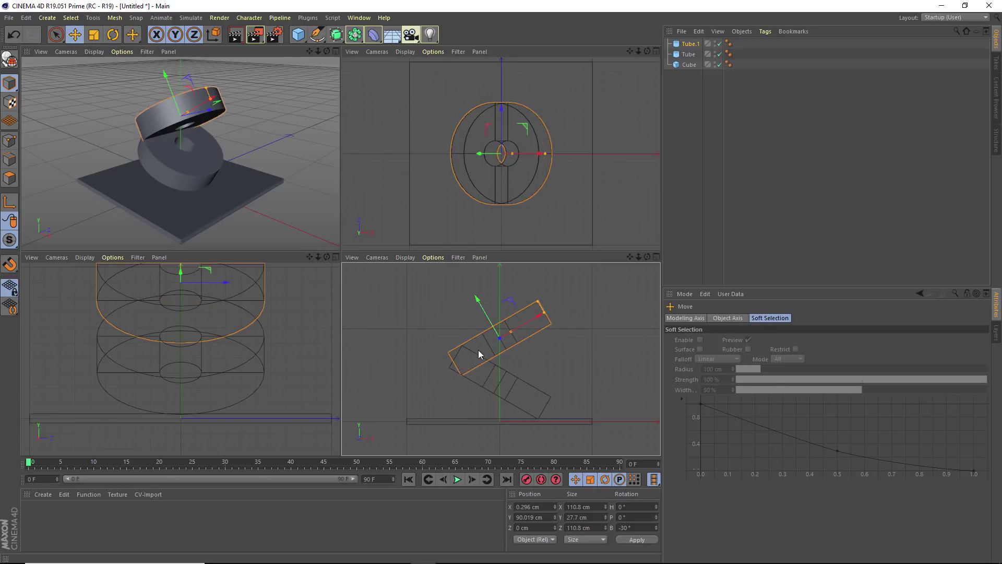
left_click_drag(461, 383, 461, 358)
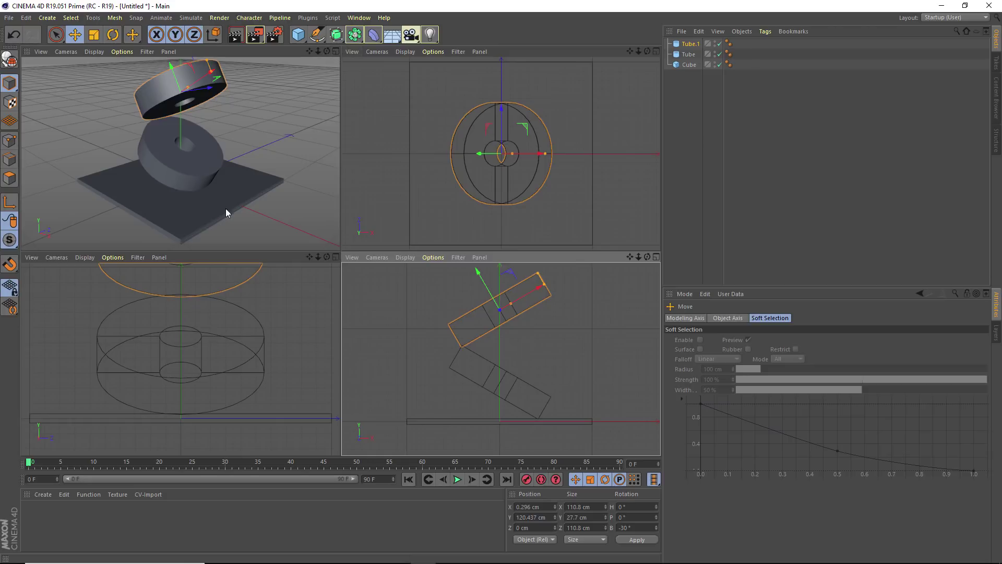
left_click(335, 53)
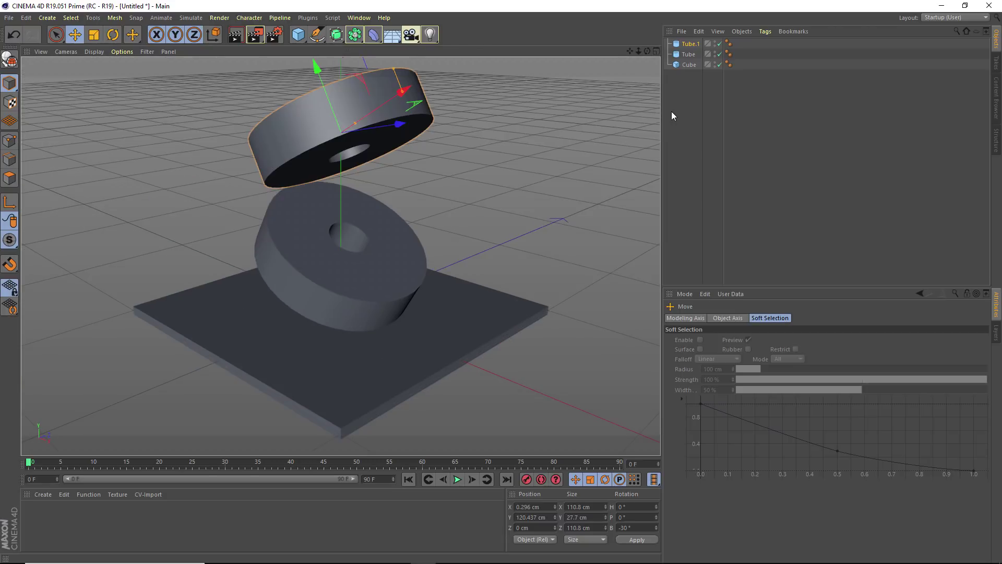
left_click(447, 334)
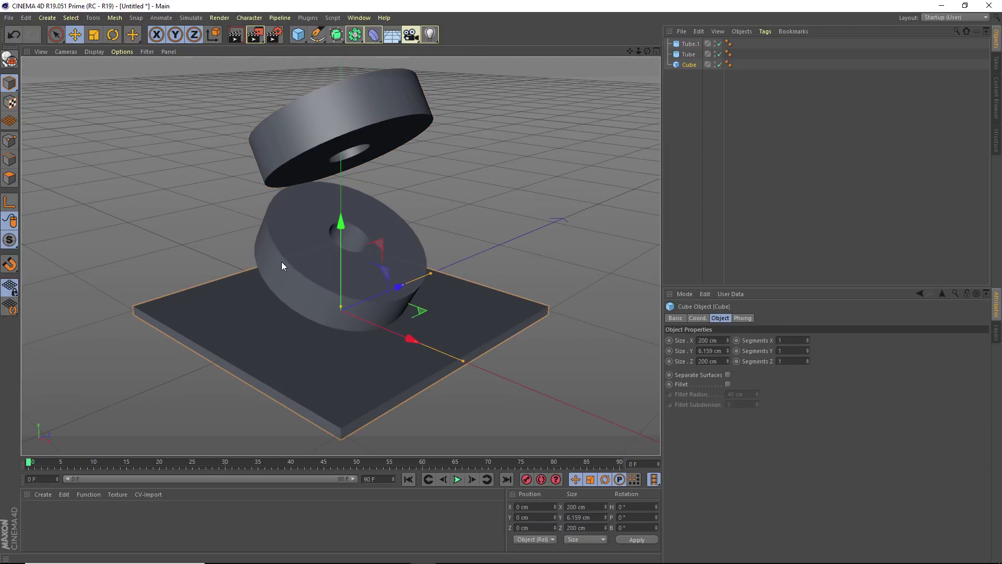
left_click(297, 236)
left_click(325, 137)
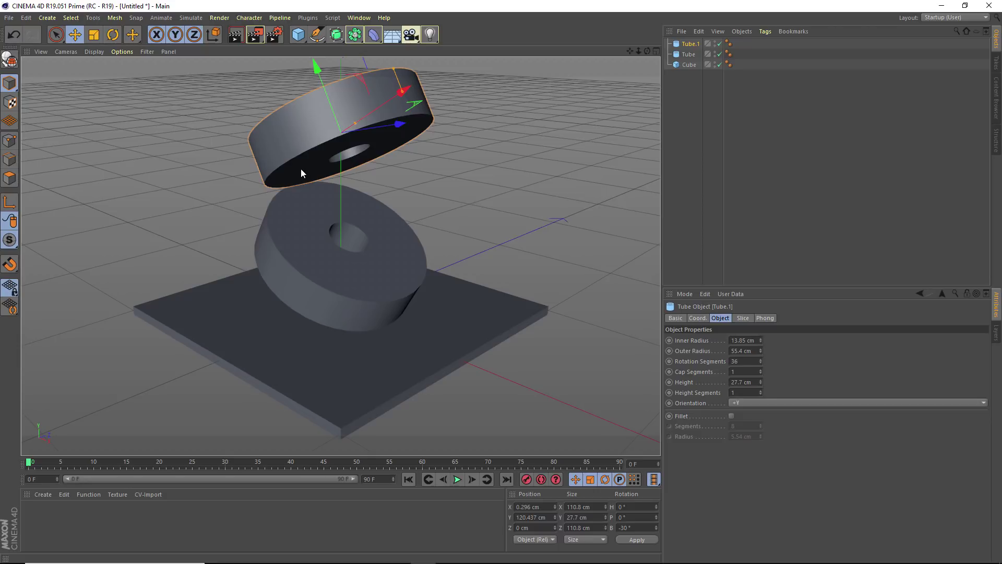
left_click(71, 509)
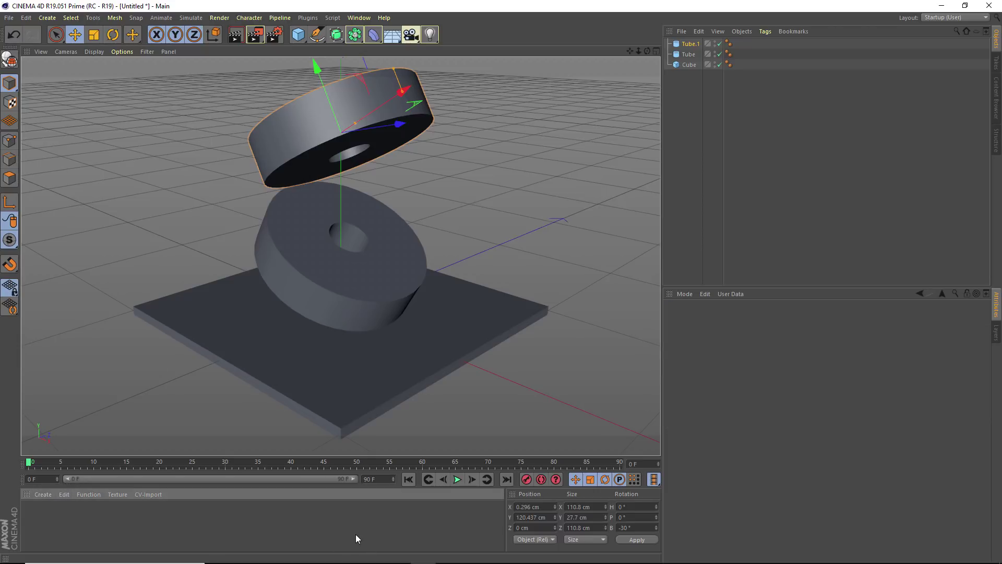
left_click(44, 495)
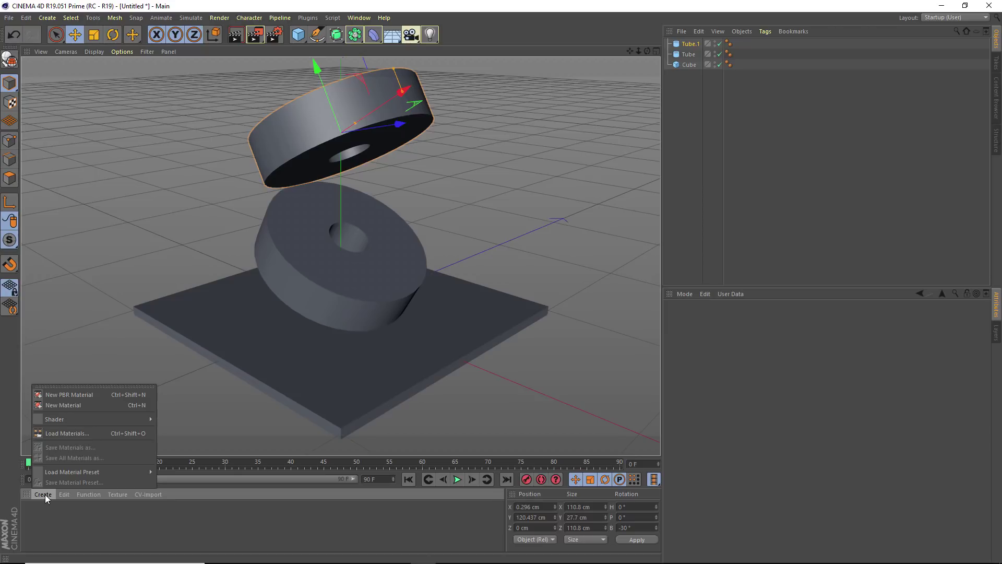
Create a new material Mat coloured blue (H 232°, S 67%), apply it to Tube.1, then undo that
key("Escape")
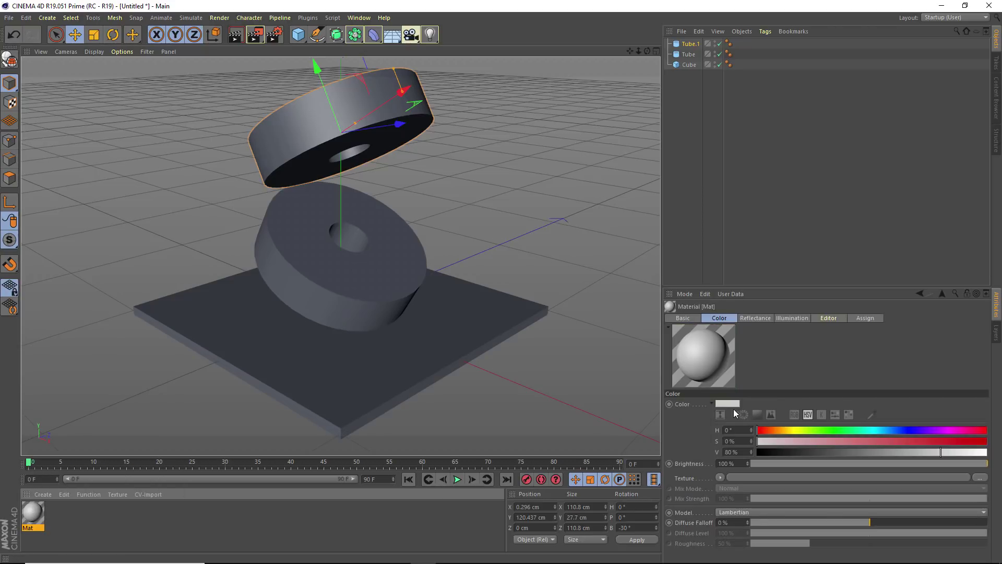
left_click(905, 431)
left_click(911, 441)
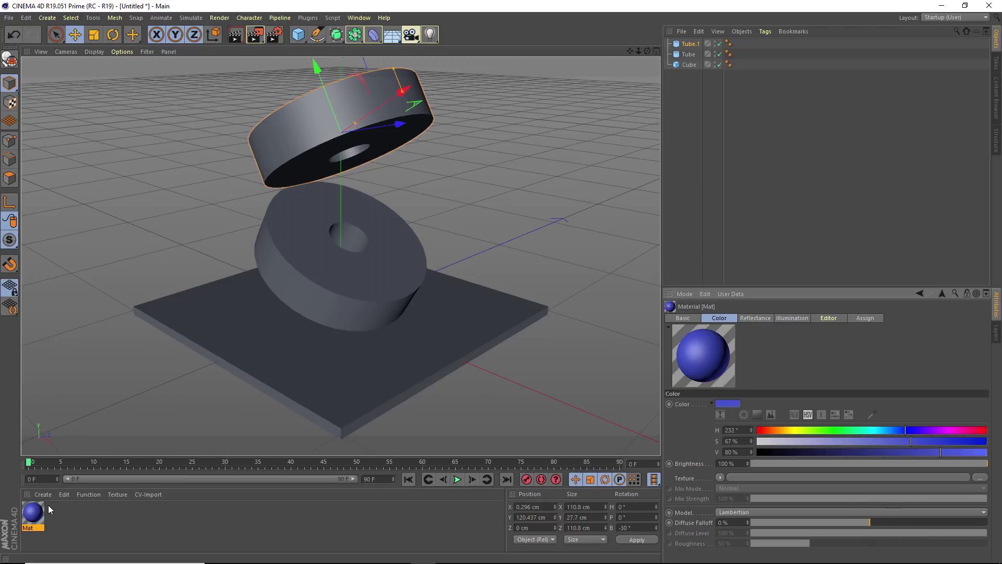
left_click_drag(35, 514, 315, 163)
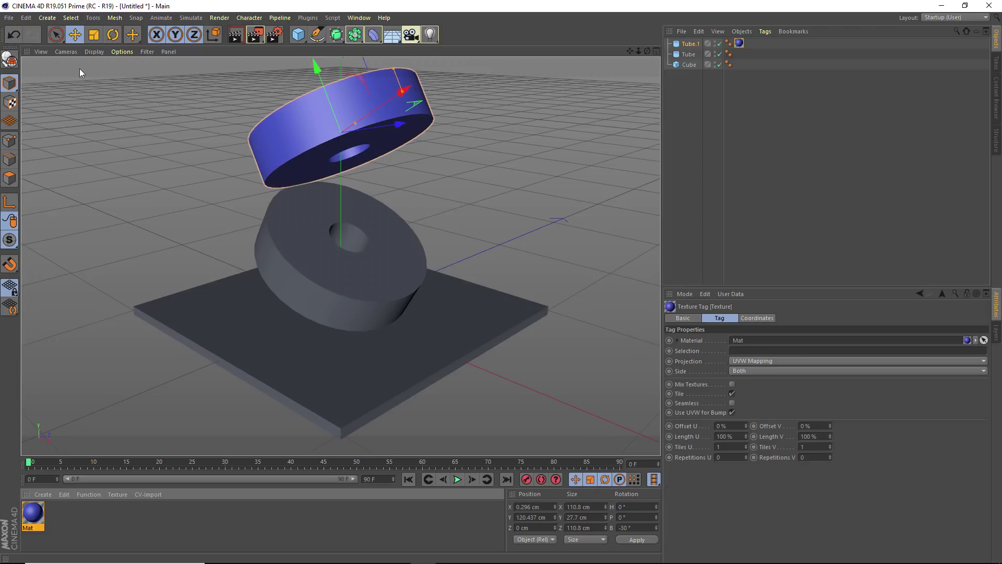
left_click(13, 36)
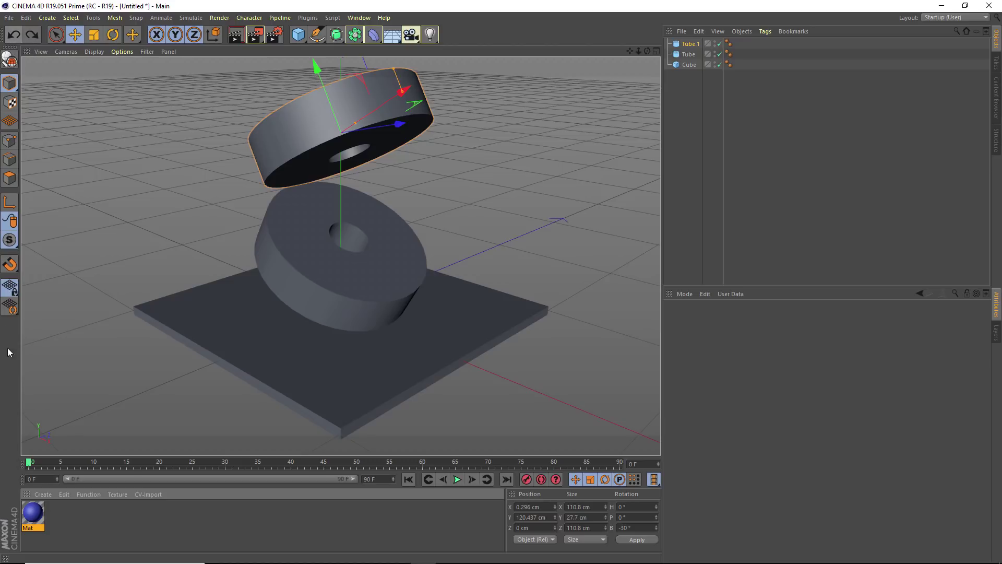
Show Mat's colour as a wheel, choose the Tetrad harmony, and rotate it to H 239.146°, S 59.194%
left_click(33, 512)
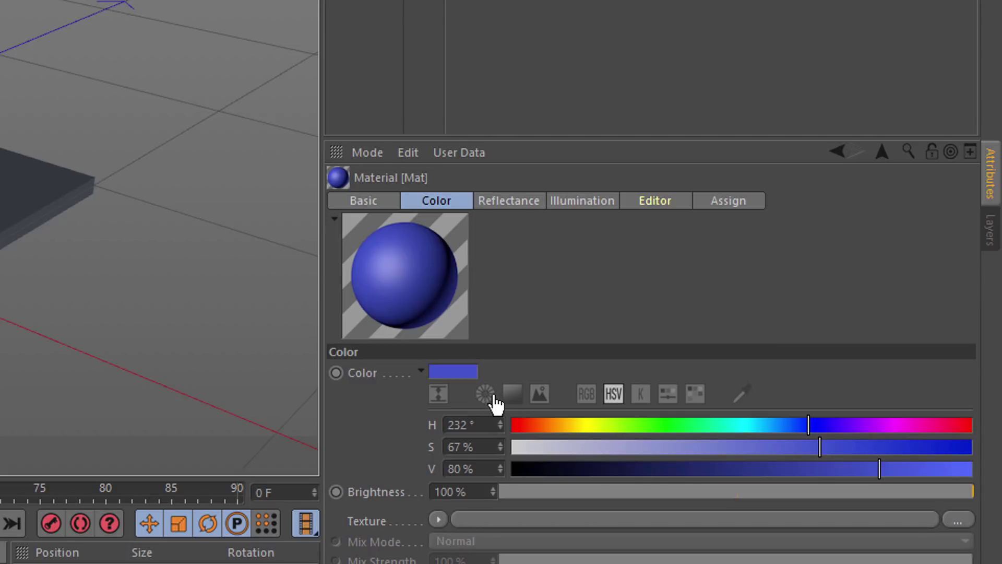
left_click(485, 400)
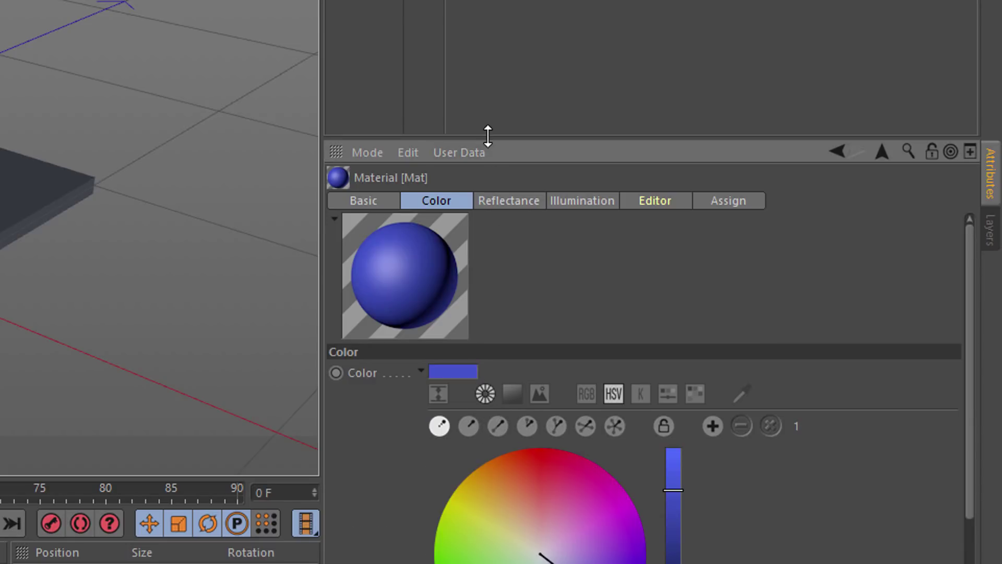
left_click_drag(487, 137, 490, 0)
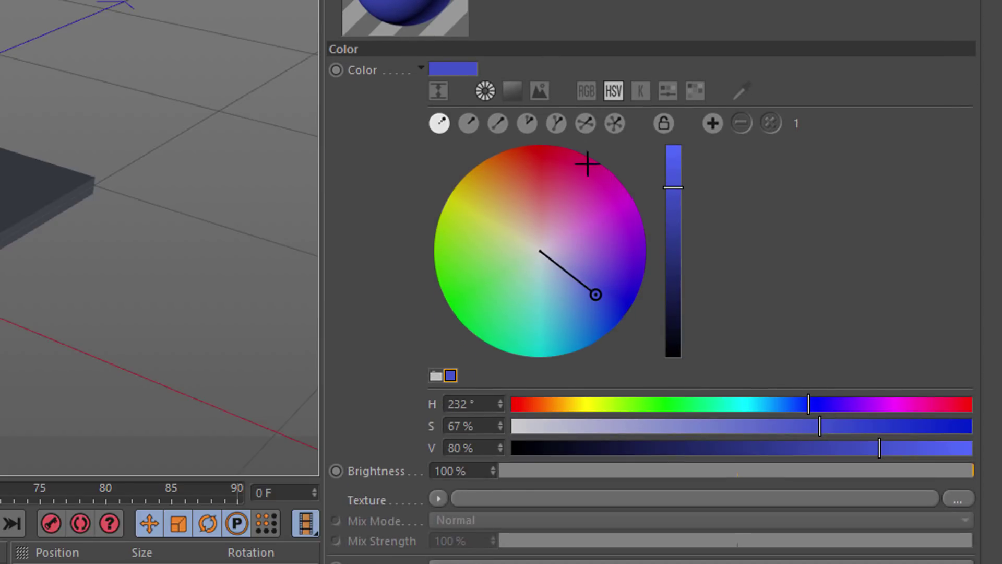
left_click(498, 126)
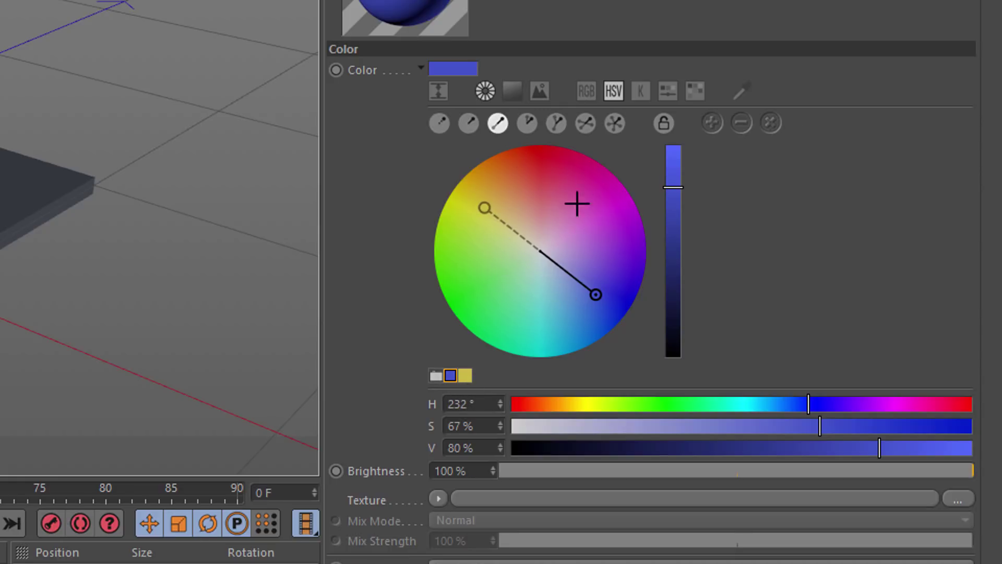
left_click(591, 128)
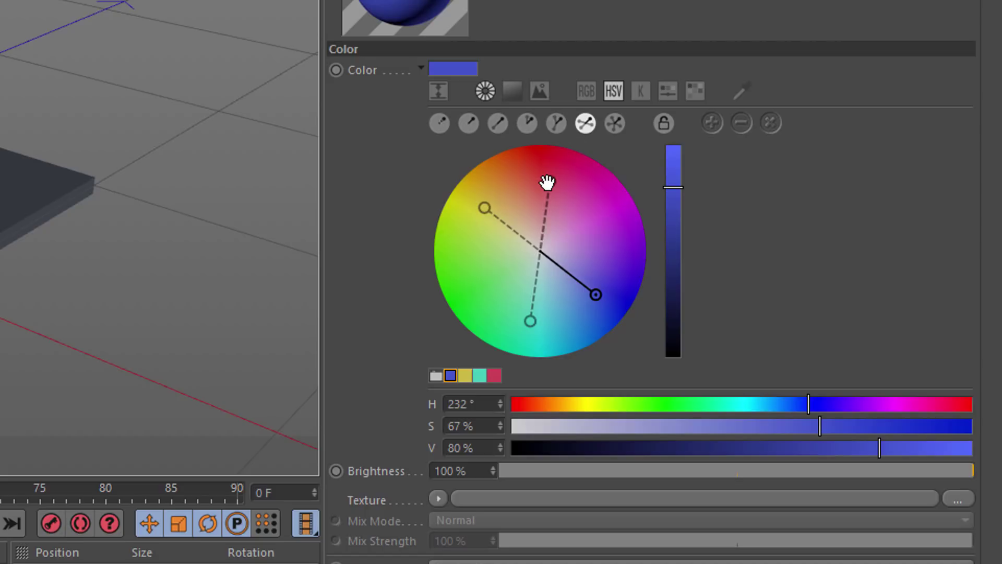
mouse_move(597, 295)
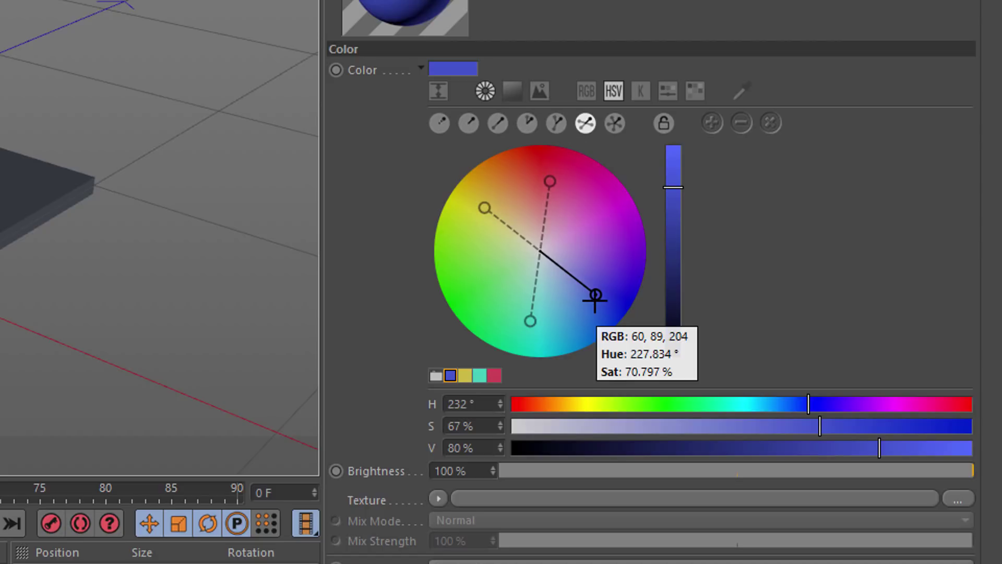
mouse_move(597, 295)
left_mouse_down()
mouse_move(573, 317)
mouse_move(517, 315)
mouse_move(548, 282)
mouse_move(594, 282)
left_mouse_up()
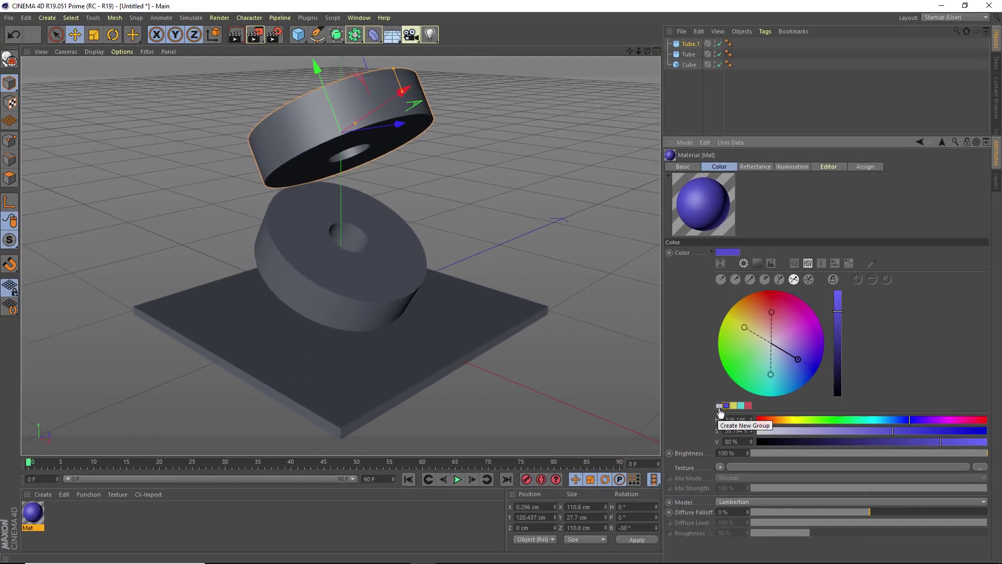
Turn the harmony swatches into new materials and delete the original Mat
left_click_drag(722, 409, 118, 521)
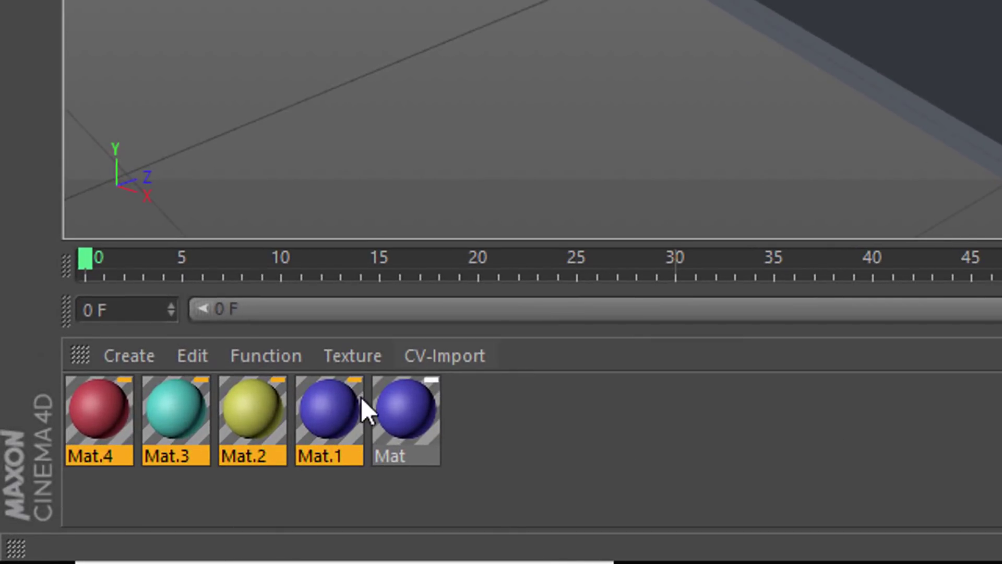
left_click(413, 426)
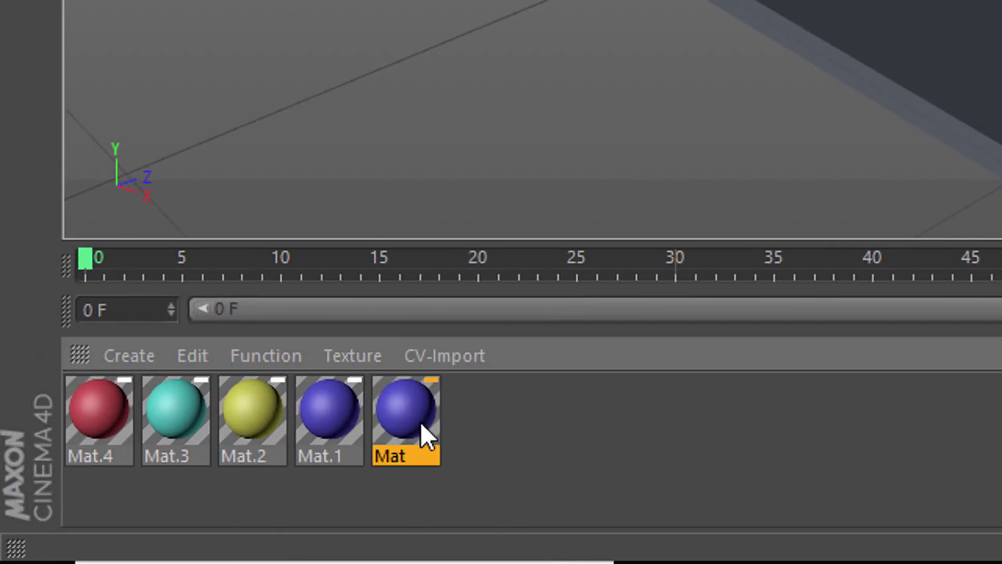
key("Delete")
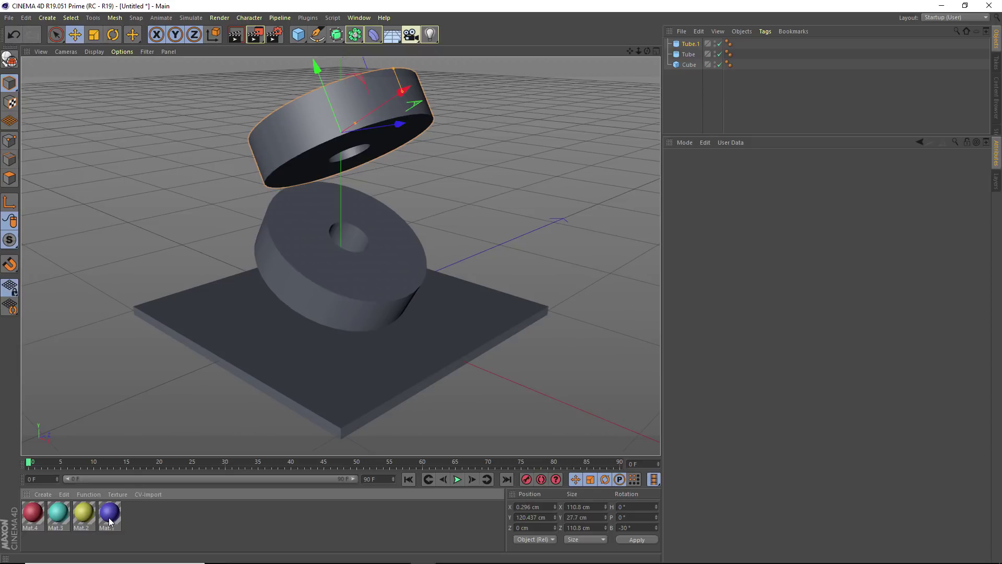
Apply blue Mat.1 to the Cube, red Mat.4 to Tube and cyan Mat.3 to Tube.1
left_click_drag(110, 515, 307, 392)
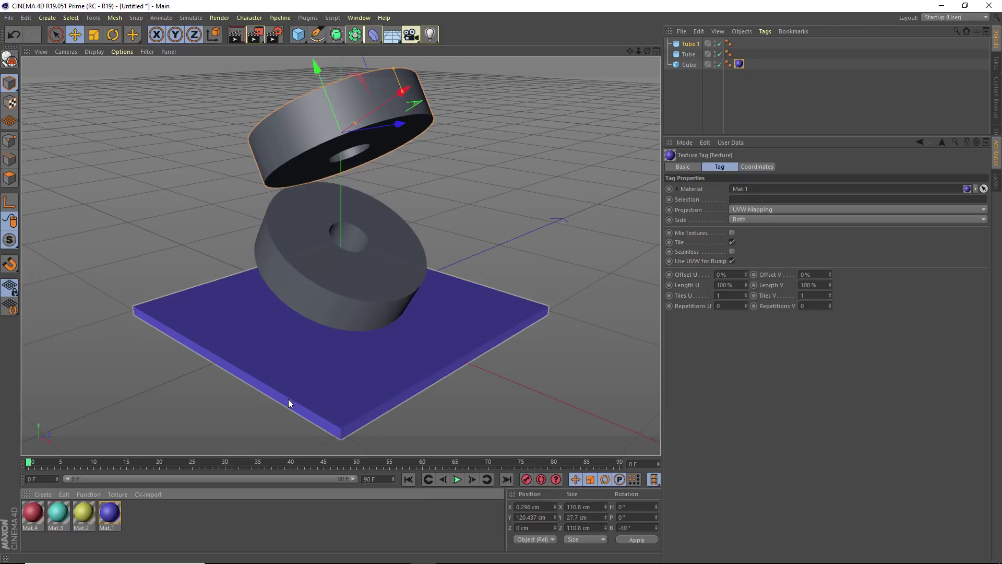
left_click_drag(72, 466, 318, 306)
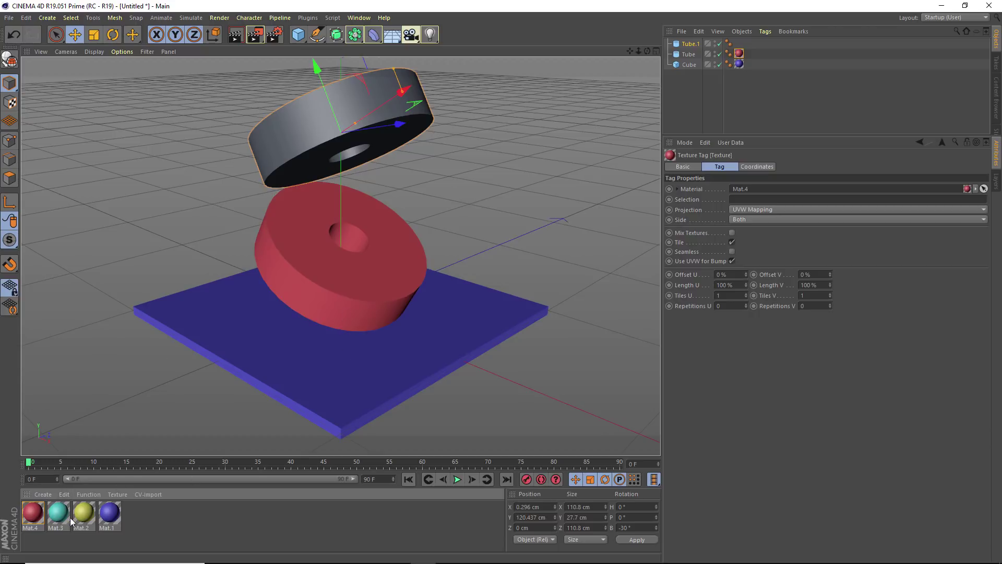
left_click_drag(68, 521, 293, 164)
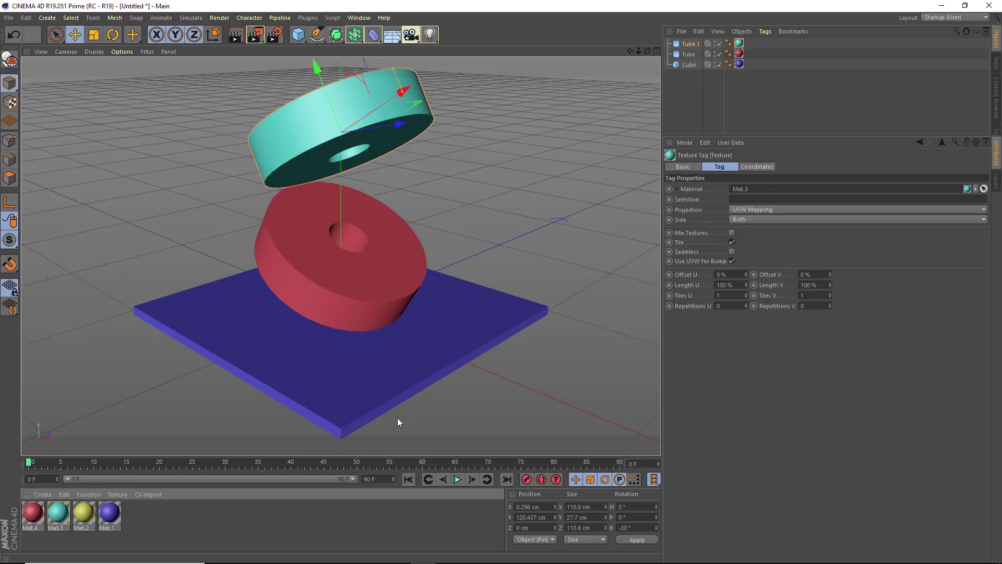
Add a Sky object with the yellow Mat.2 material and render the view to check it
left_click(391, 39)
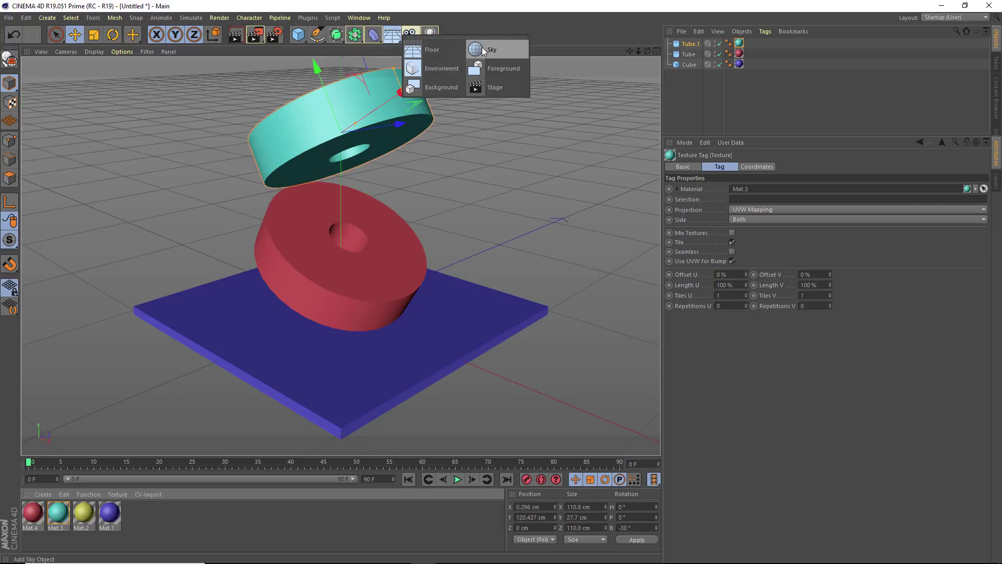
left_click(392, 34)
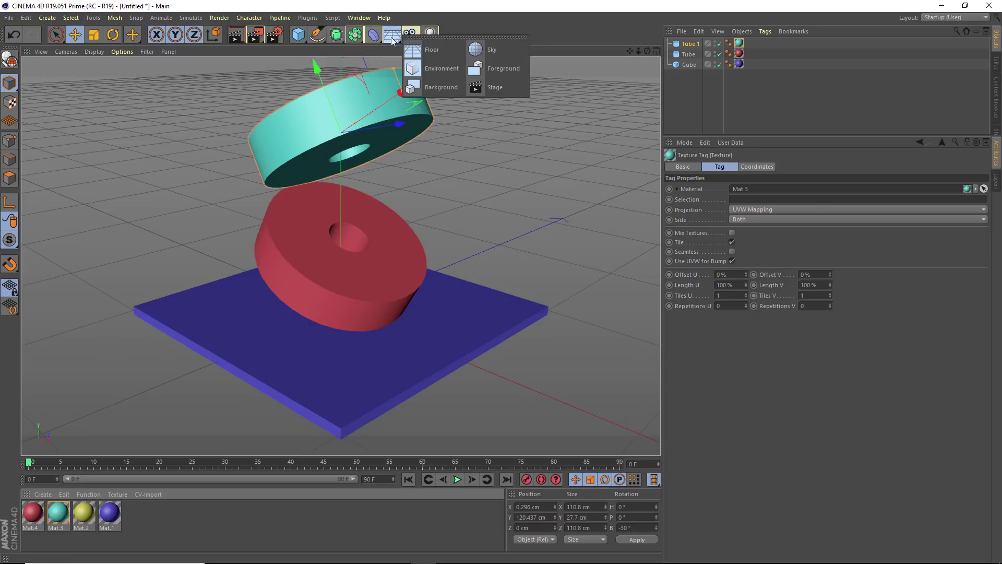
left_click(490, 51)
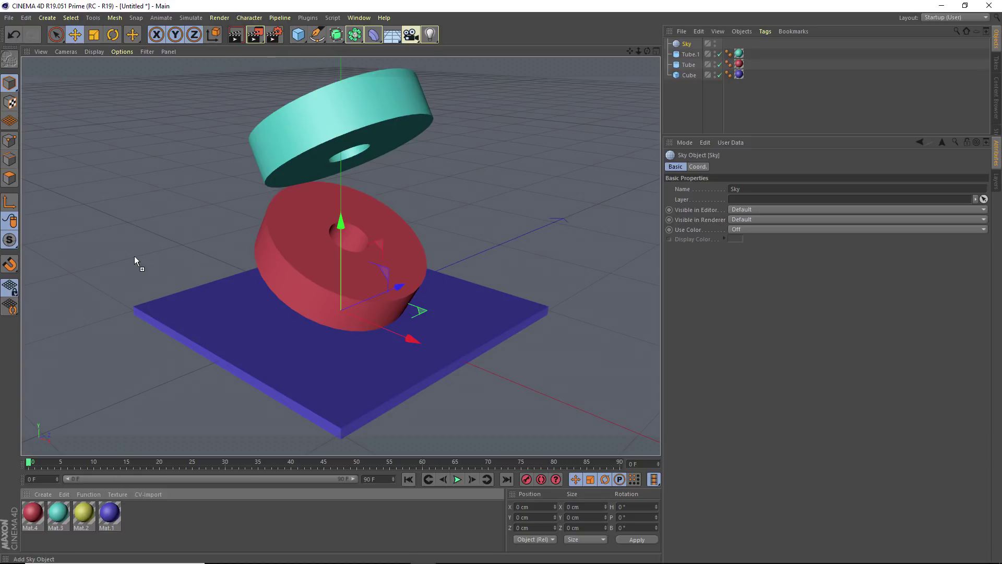
left_click_drag(116, 204, 116, 205)
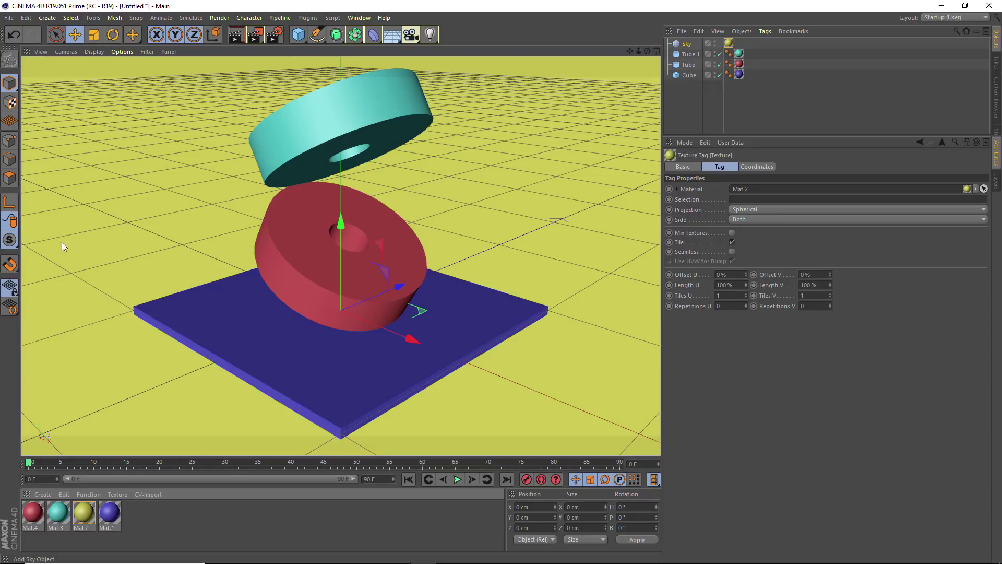
left_click(234, 37)
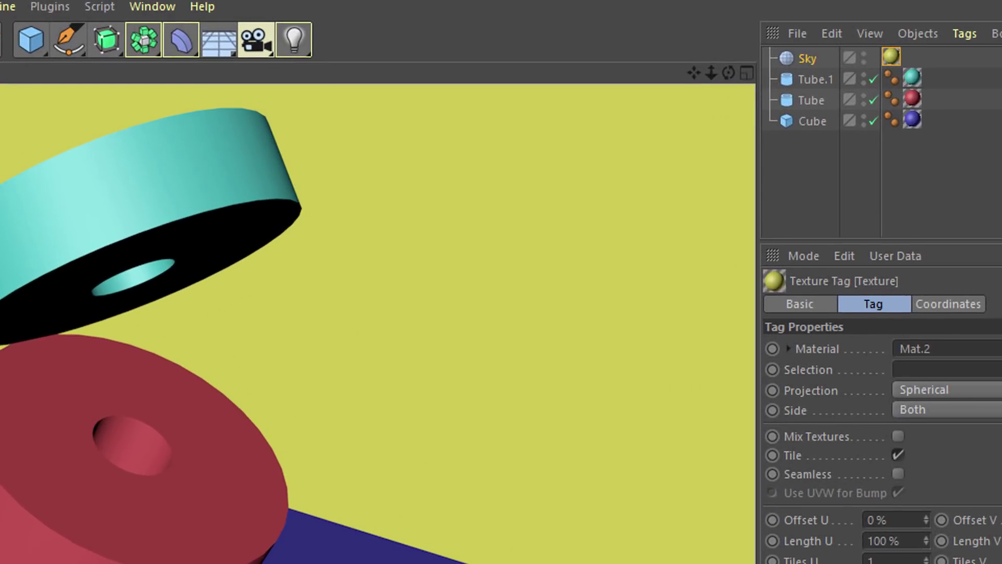
Add an Infinite Light and preview its lighting in a render
left_click(303, 36)
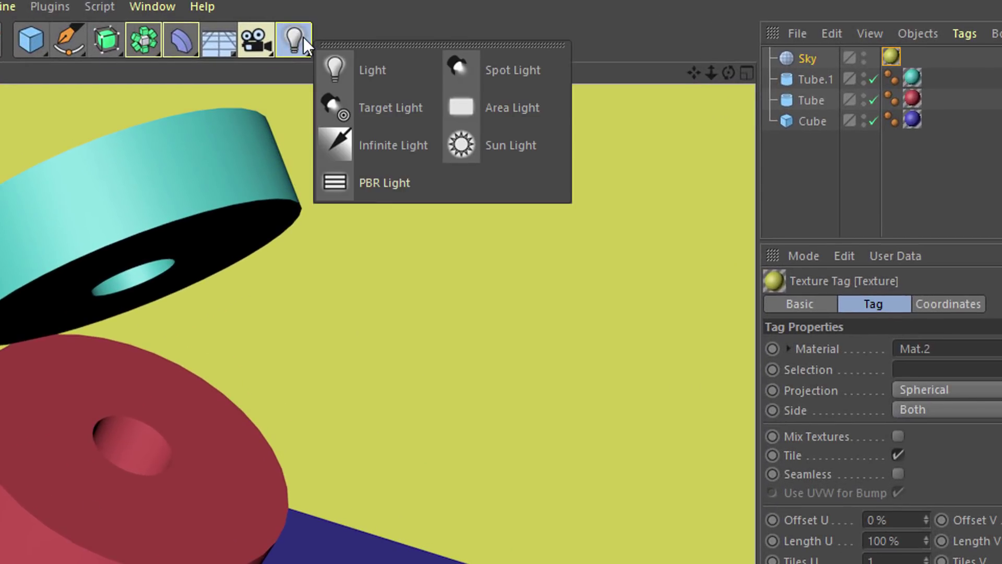
left_click(393, 144)
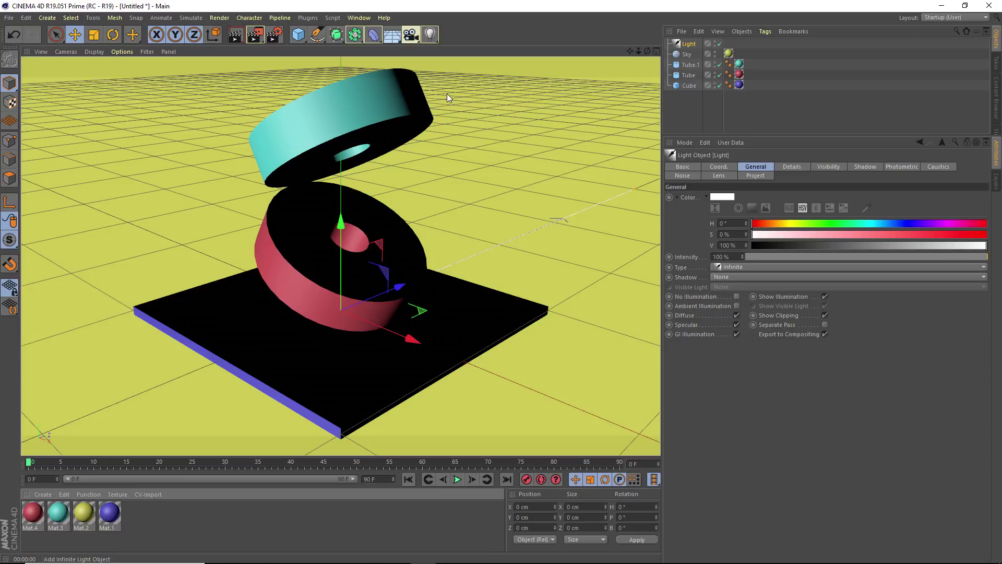
left_click(236, 35)
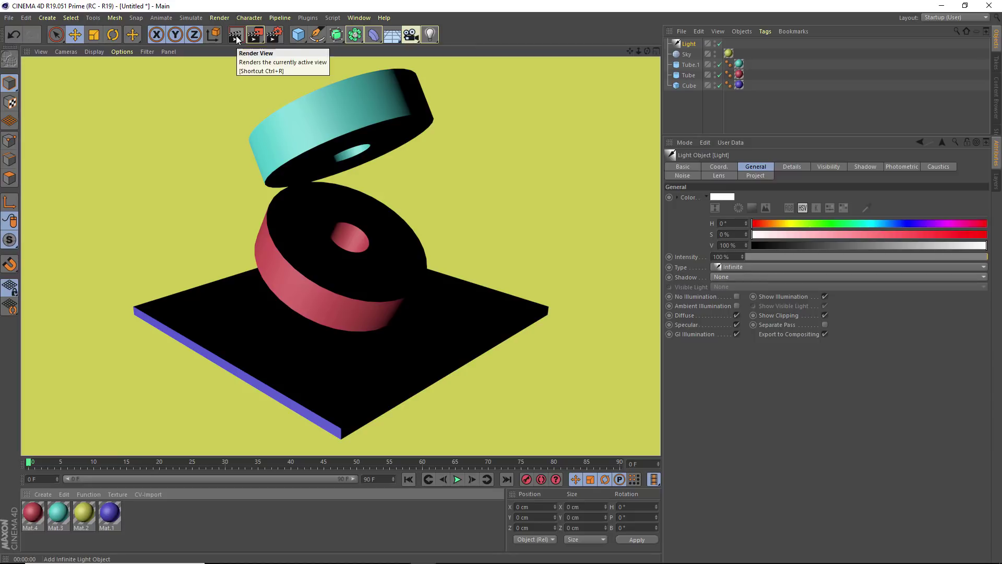
left_click(693, 47)
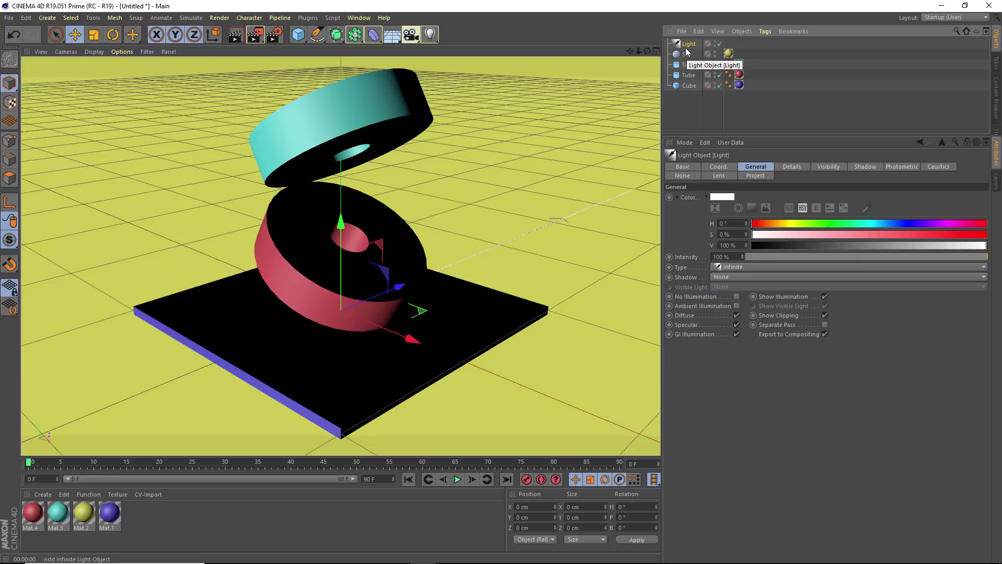
Tilt the light downward about 41° and re-render to check the angle
left_click(113, 35)
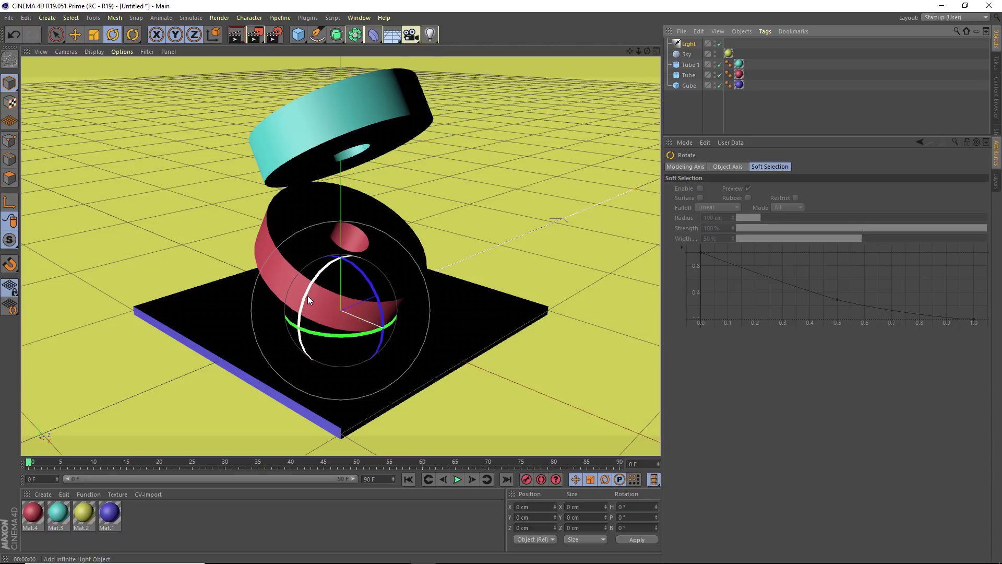
left_click_drag(308, 296, 329, 260)
left_click(236, 35)
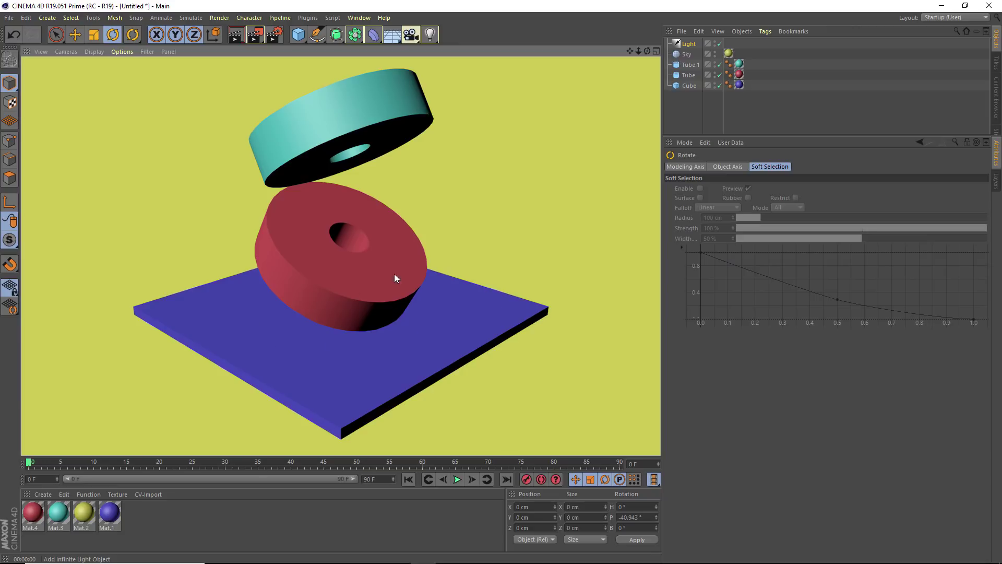
Set the light's shadow type to Area and render the scene
left_click(689, 45)
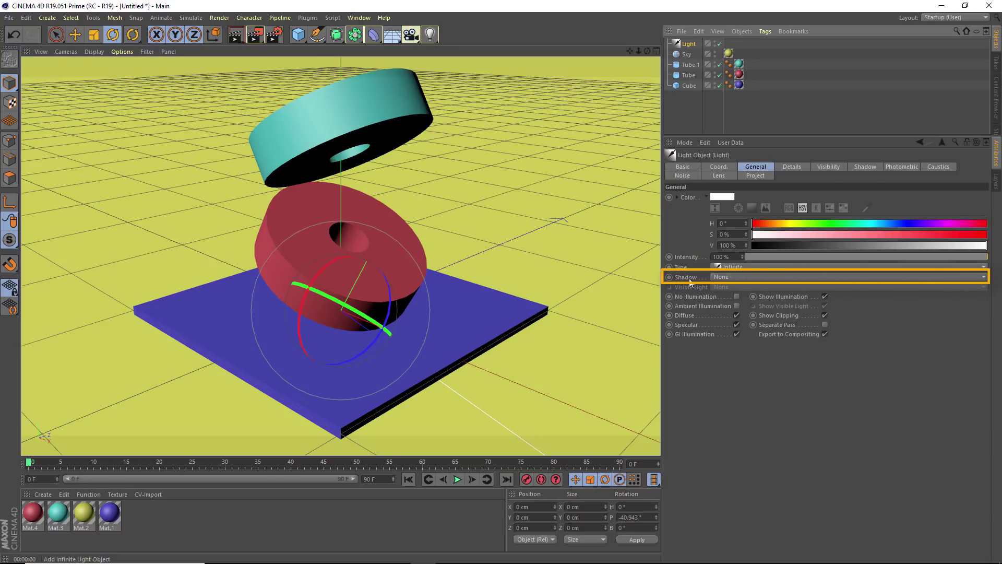
left_click(734, 280)
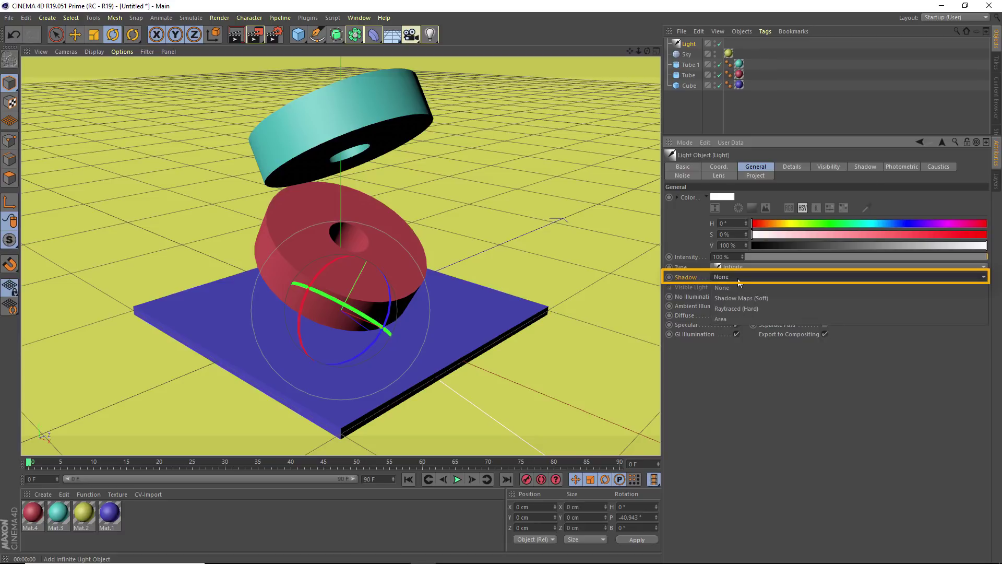
left_click(735, 319)
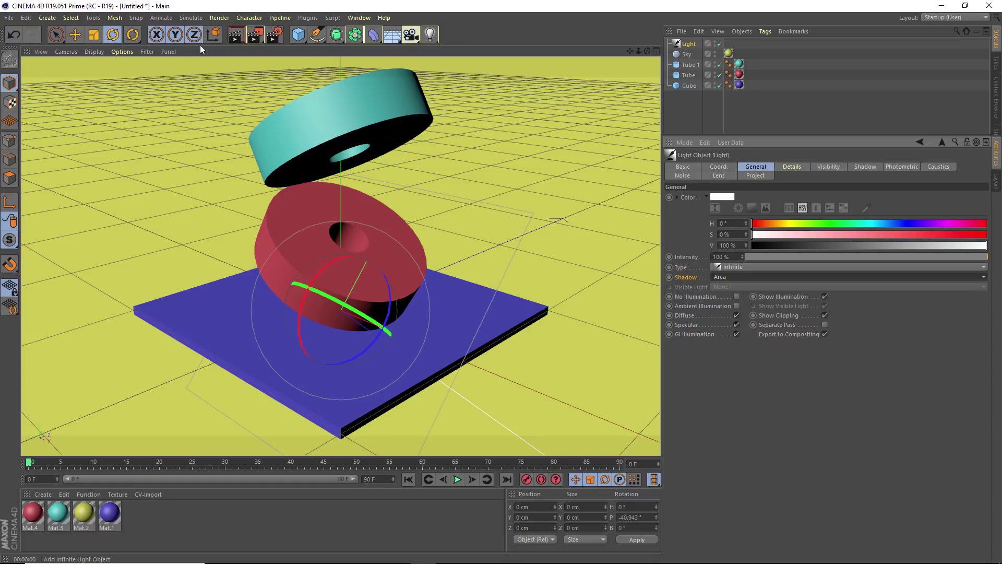
left_click(236, 34)
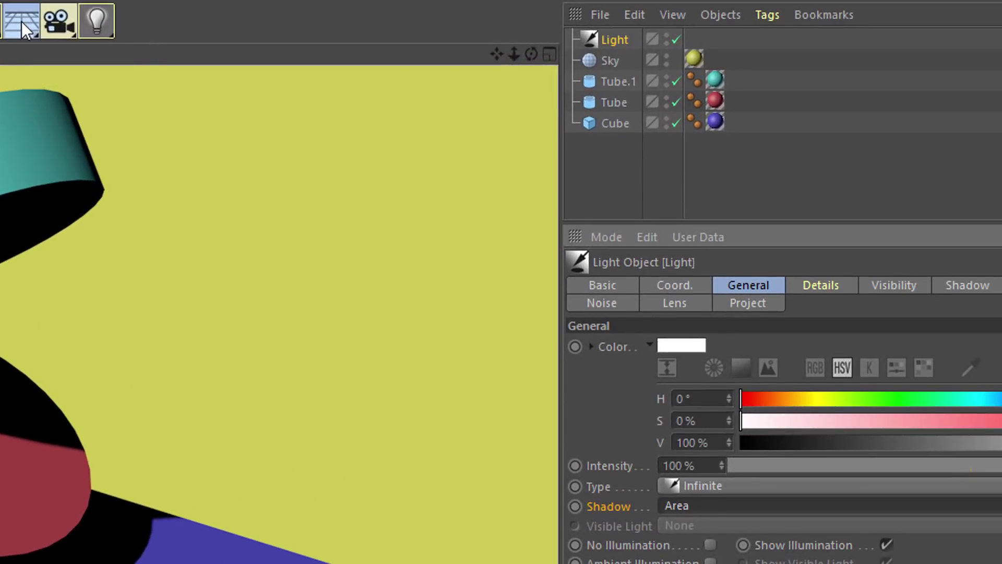
Add an Environment object with a pale blue Kelvin colour at 70% strength, then render
left_click(21, 21)
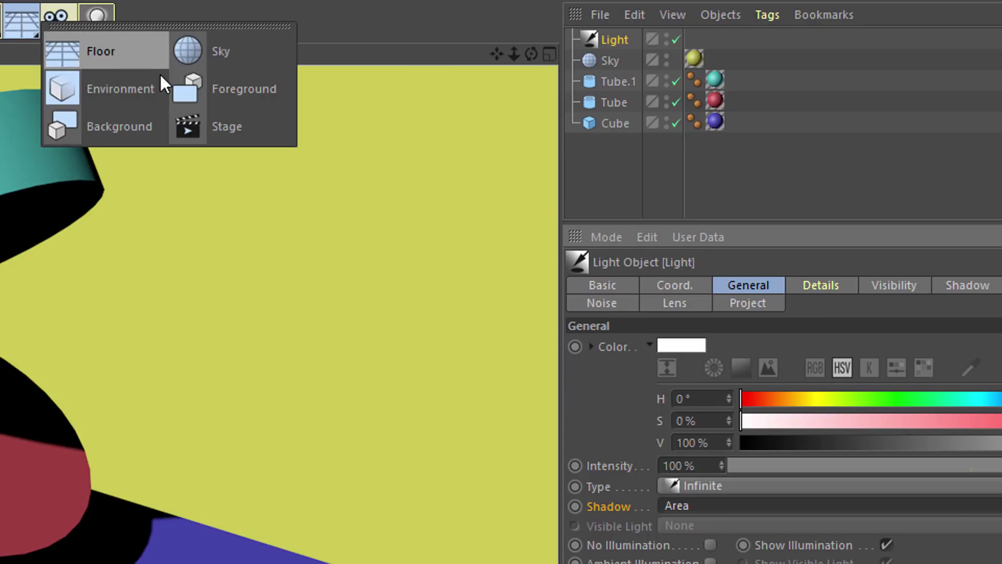
left_click(140, 83)
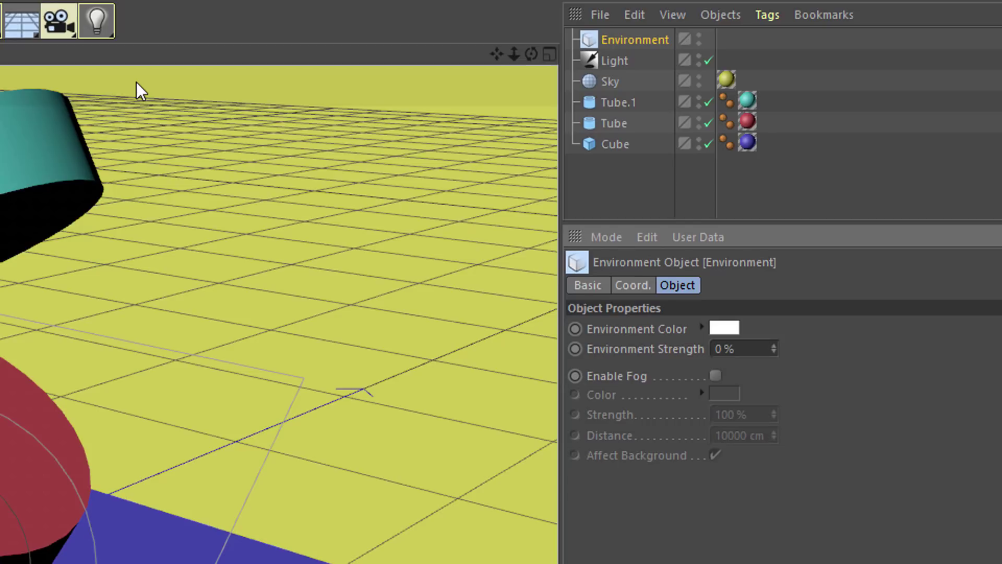
left_click(656, 326)
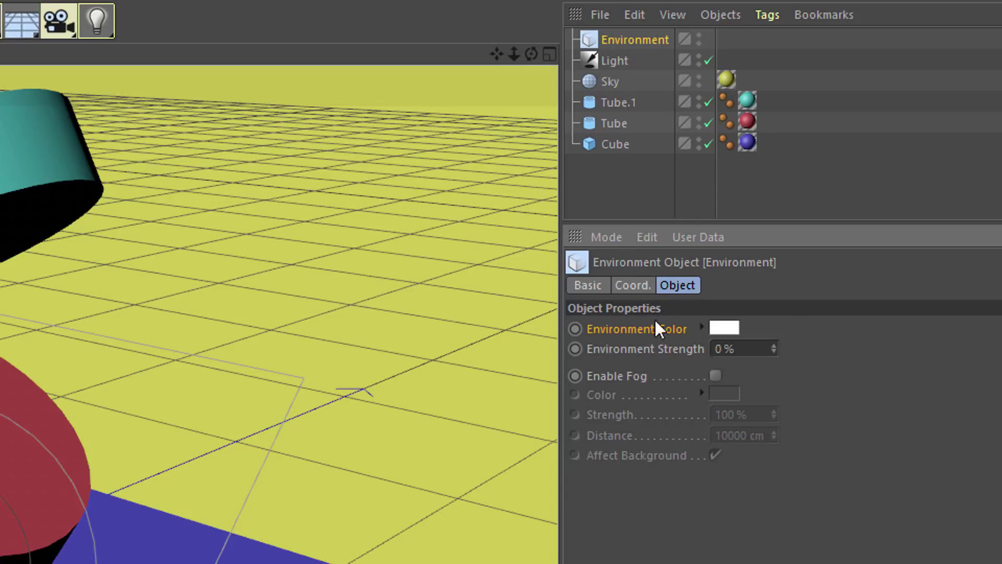
left_click(732, 330)
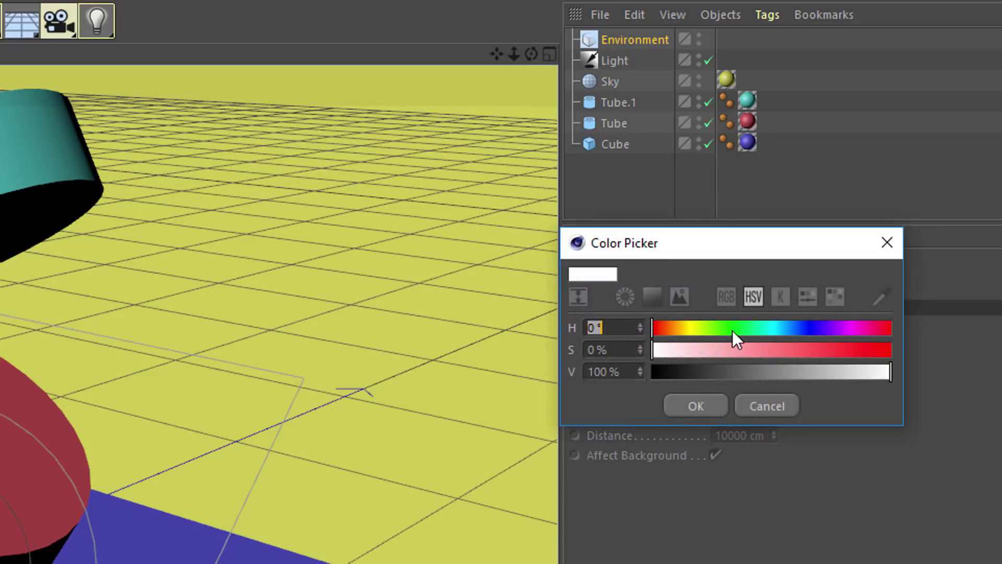
left_click(783, 308)
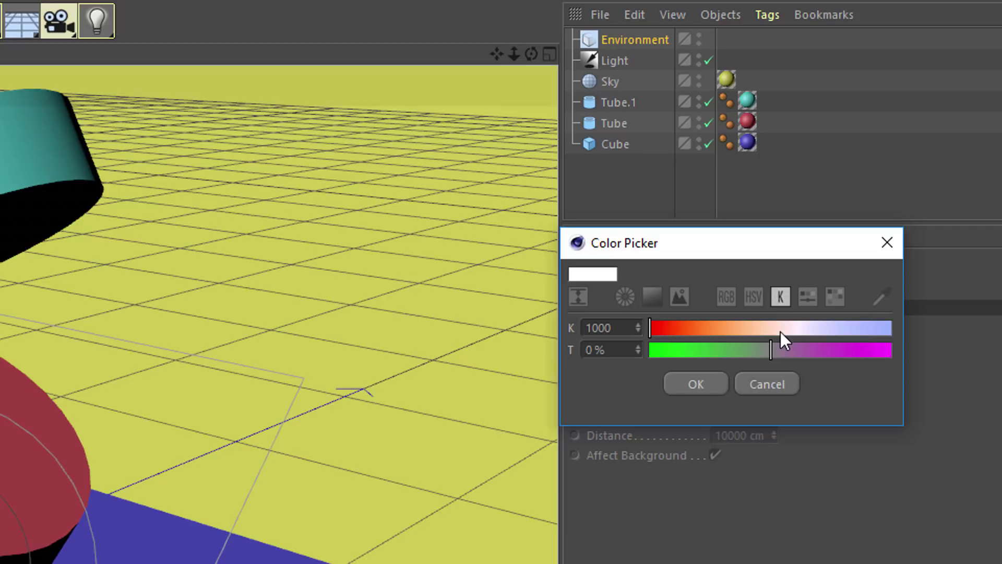
left_click_drag(772, 330, 842, 328)
left_click(706, 377)
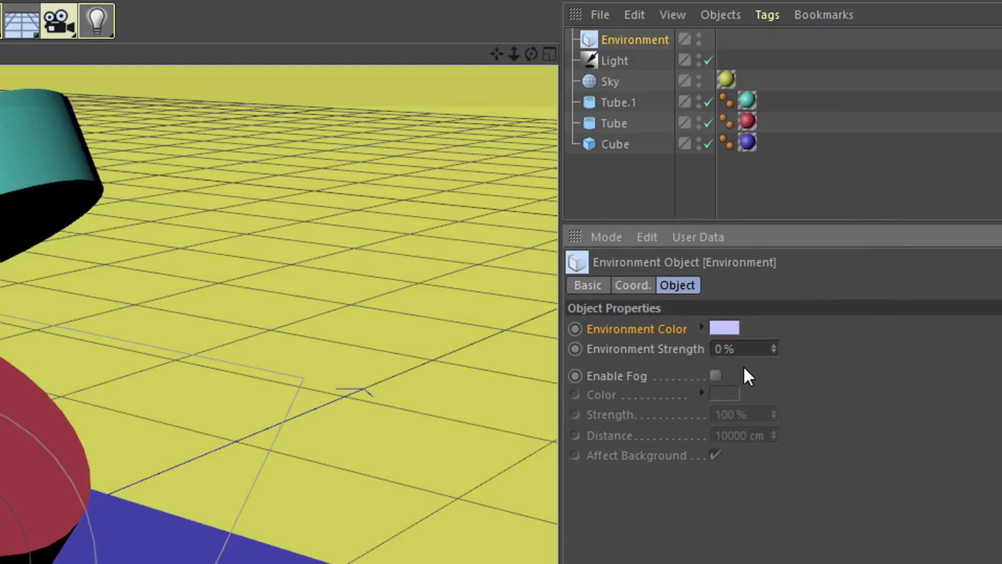
left_click_drag(774, 349, 810, 348)
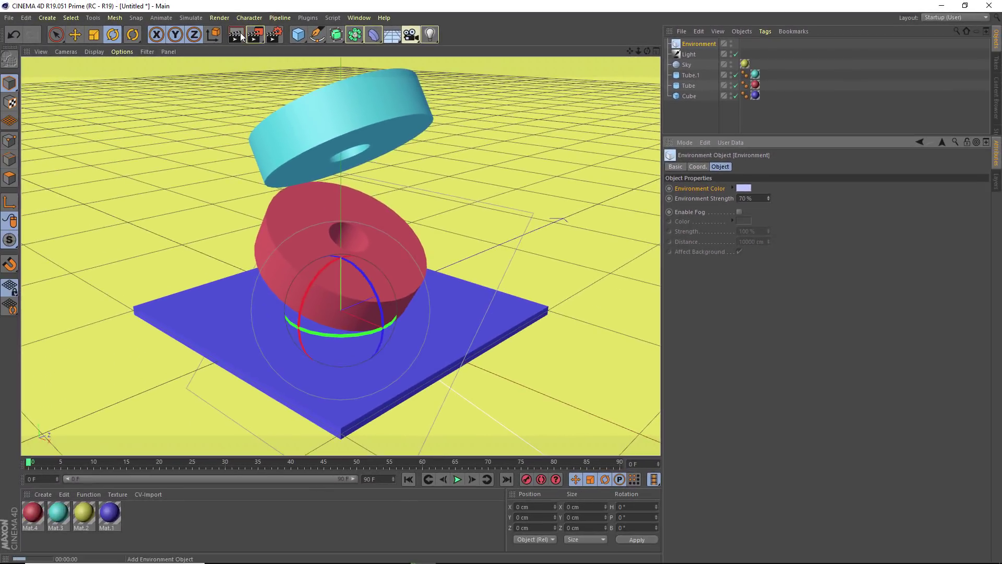
left_click(145, 32)
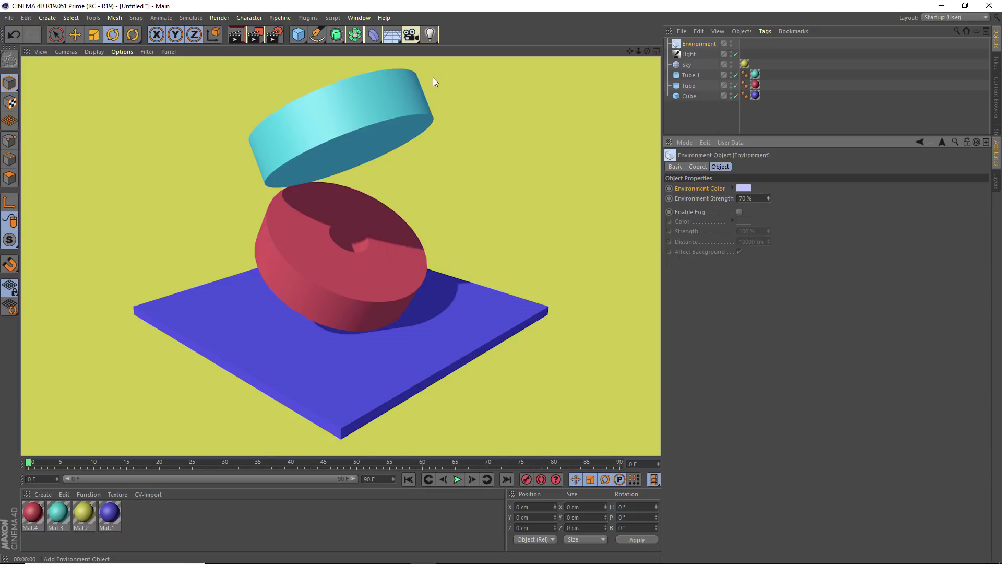
left_click(681, 54)
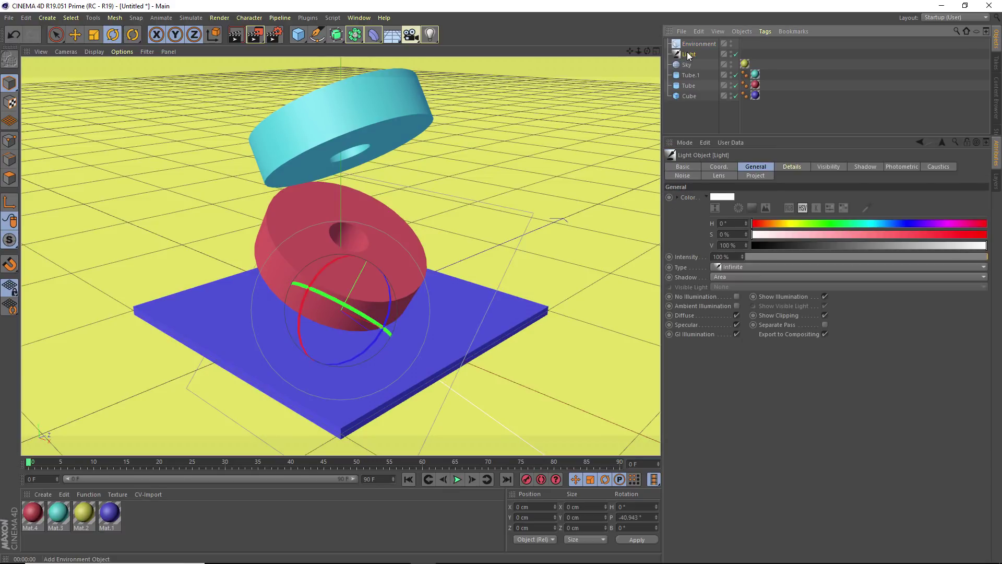
left_click(817, 209)
left_click_drag(917, 224, 851, 223)
left_click(238, 34)
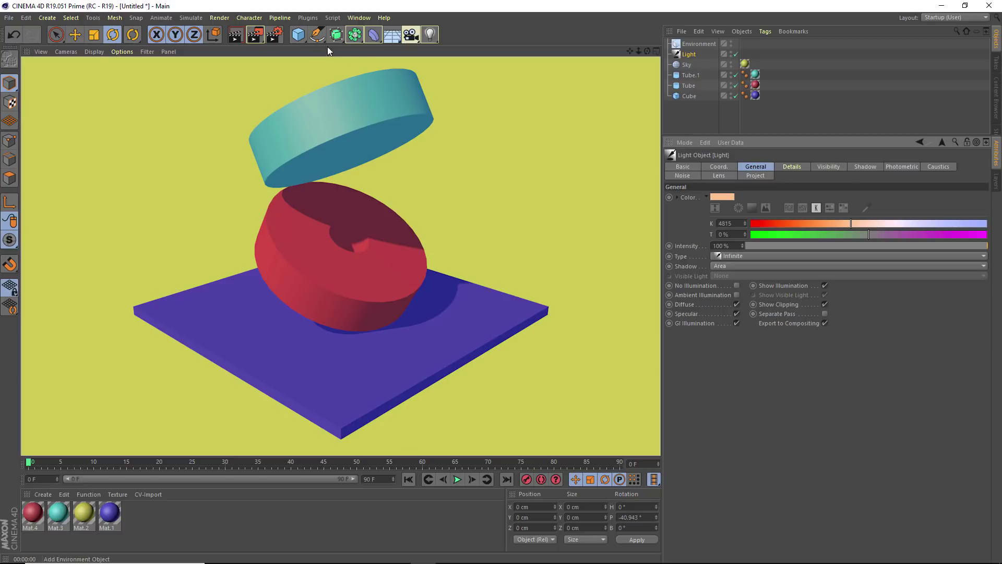
Add an Ambient Occlusion effect in Render Settings and render a viewport preview
left_click(274, 37)
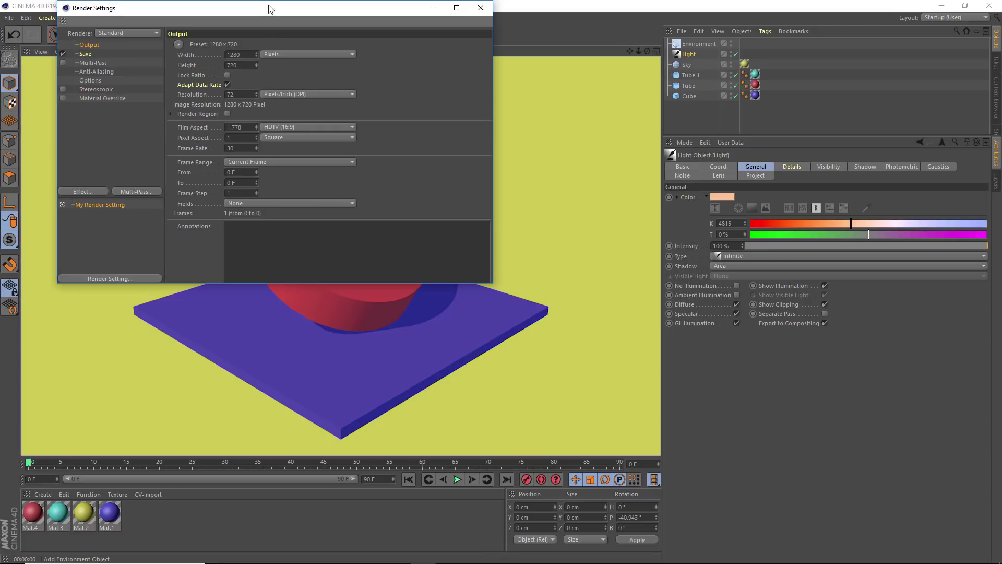
left_click_drag(267, 9, 625, 90)
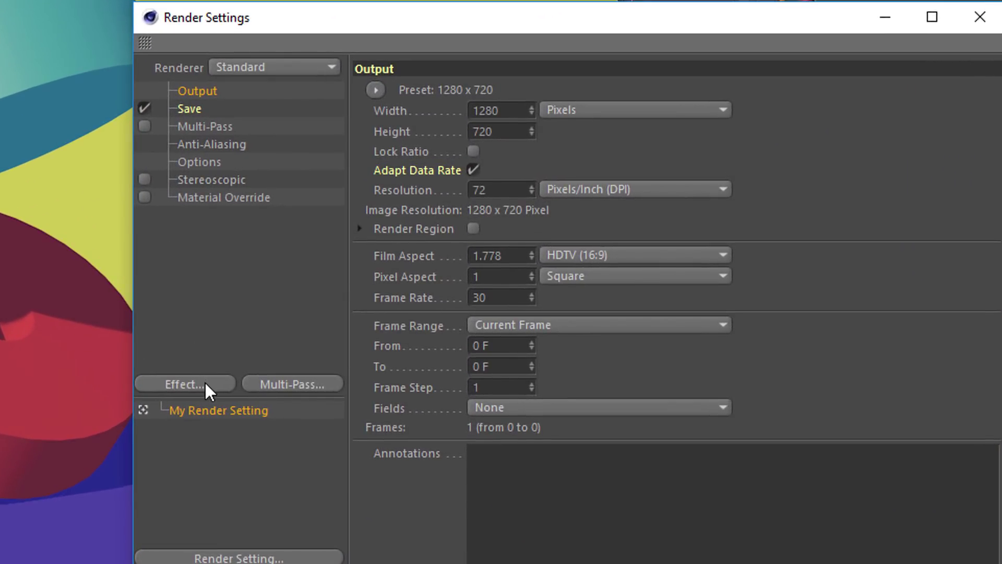
left_click(205, 384)
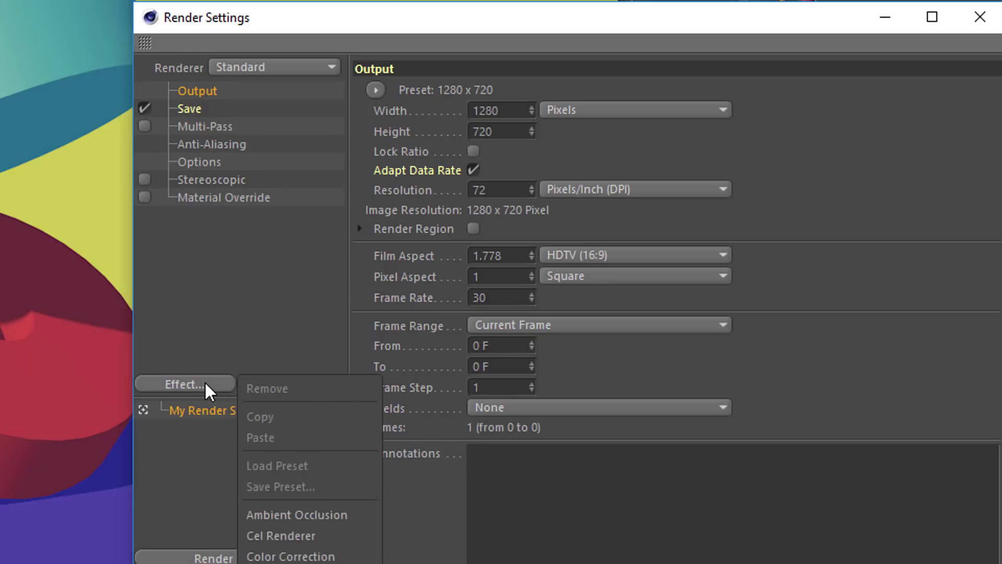
left_click(352, 513)
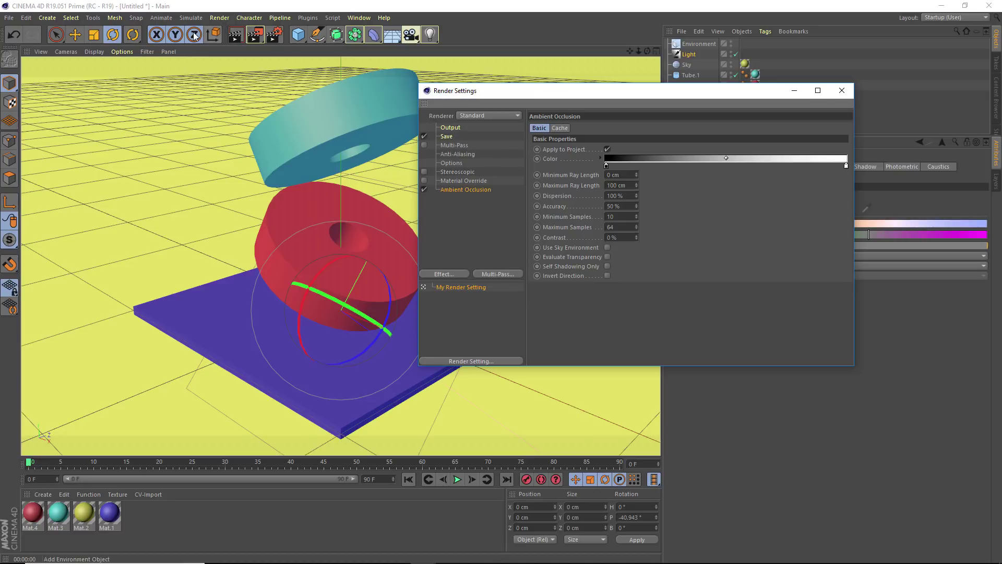
left_click(231, 38)
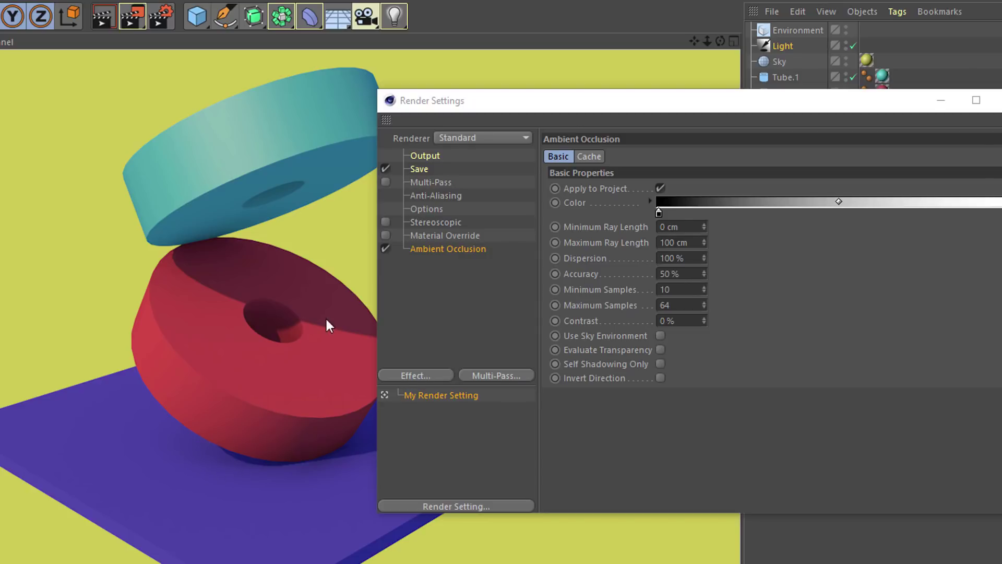
left_click_drag(478, 113, 624, 193)
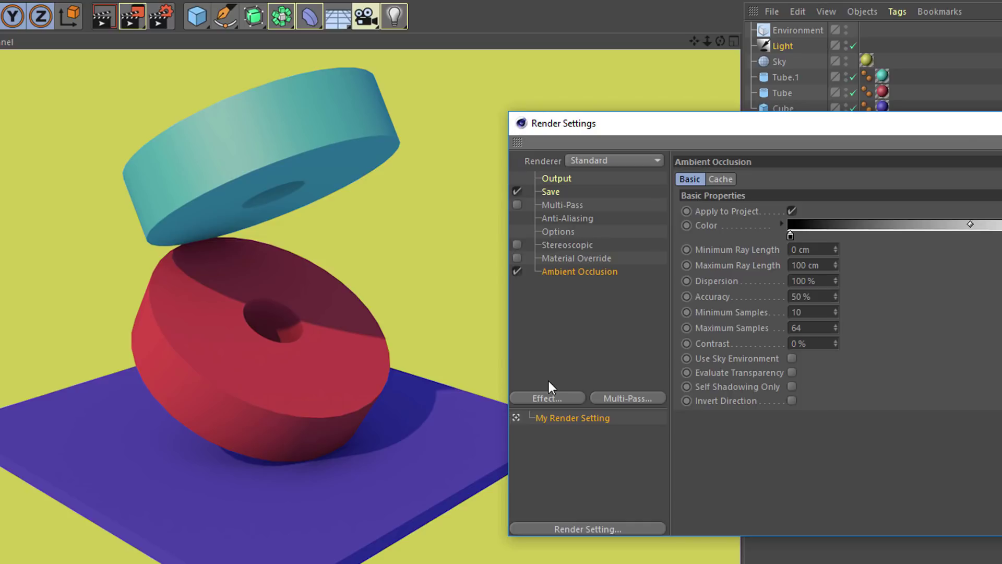
Add a Cel Renderer effect and render a preview
left_click(551, 395)
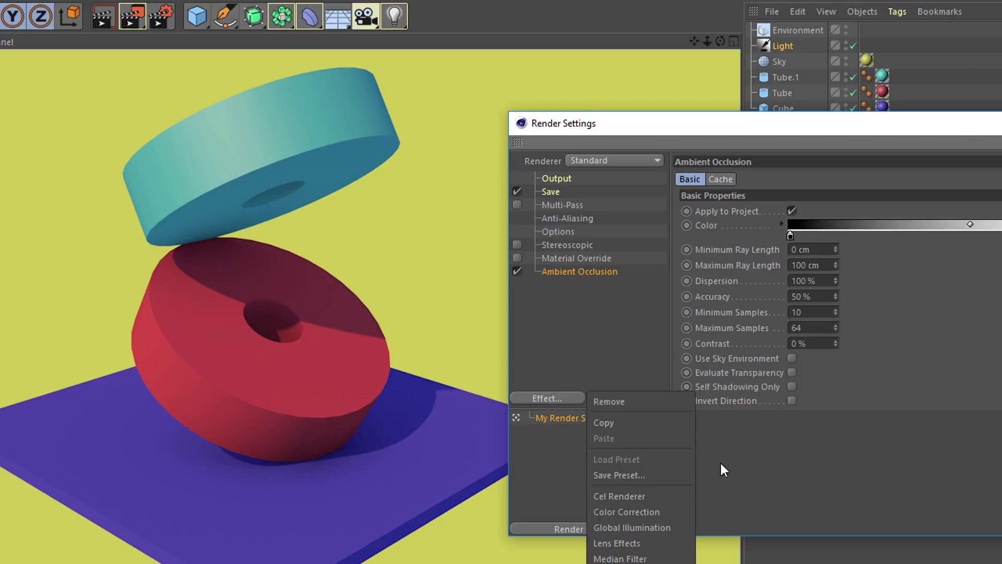
left_click(650, 496)
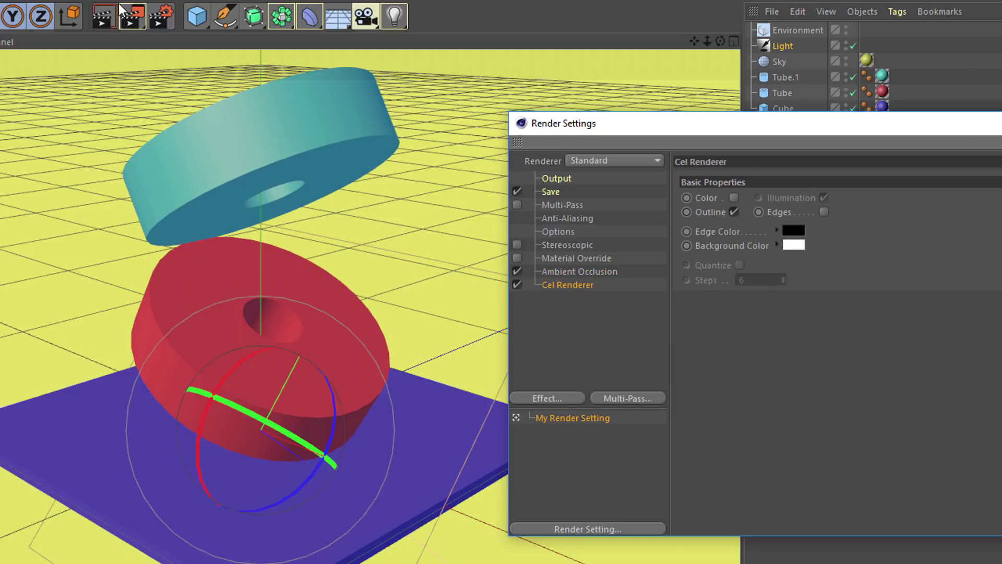
left_click(104, 17)
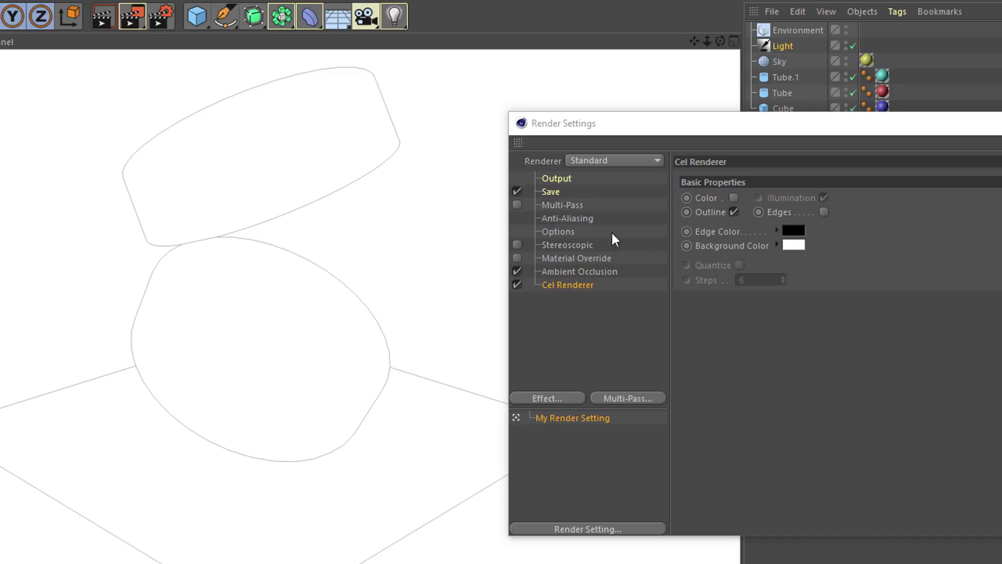
Enable Color and Edges in the Cel Renderer, previewing the render after each
left_click(734, 197)
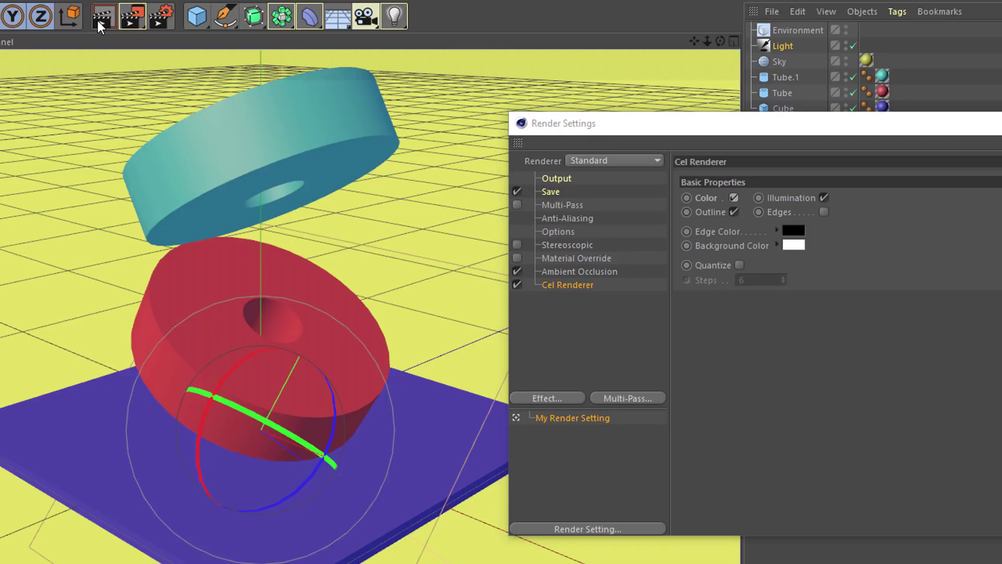
left_click(99, 20)
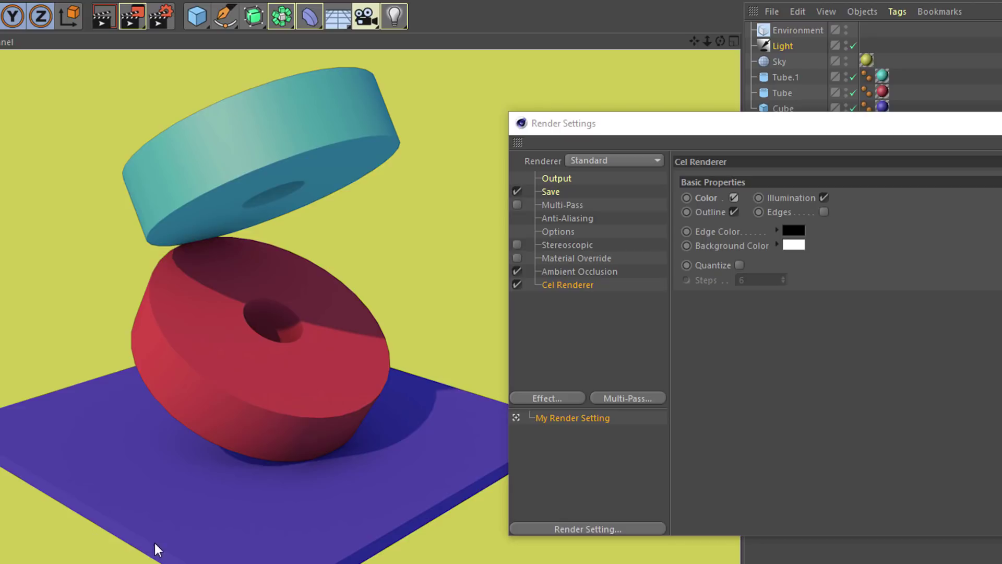
left_click(824, 211)
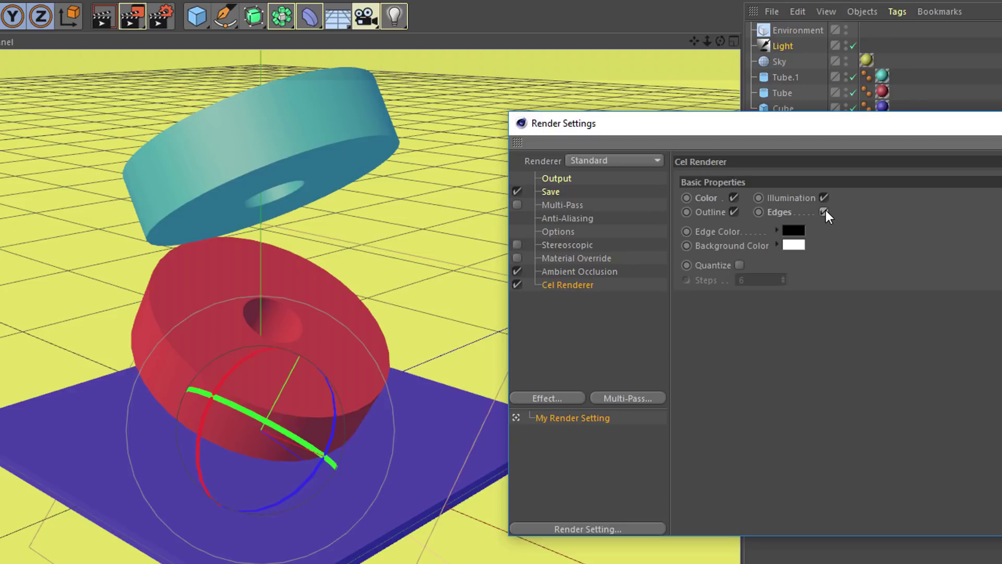
left_click(99, 24)
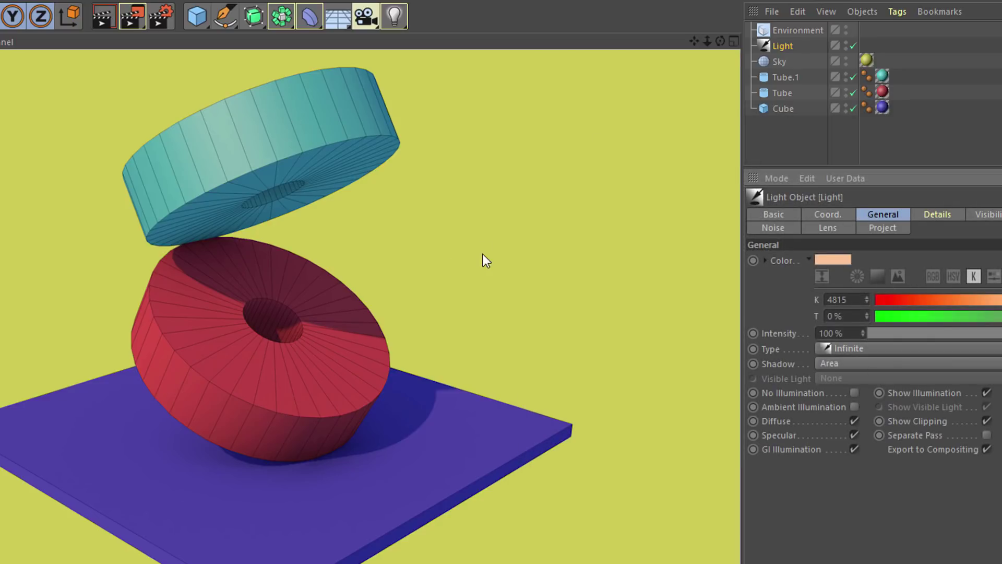
Close render settings, set the viewport to Gouraud Shading (Lines), and select the Cube
left_click(489, 229)
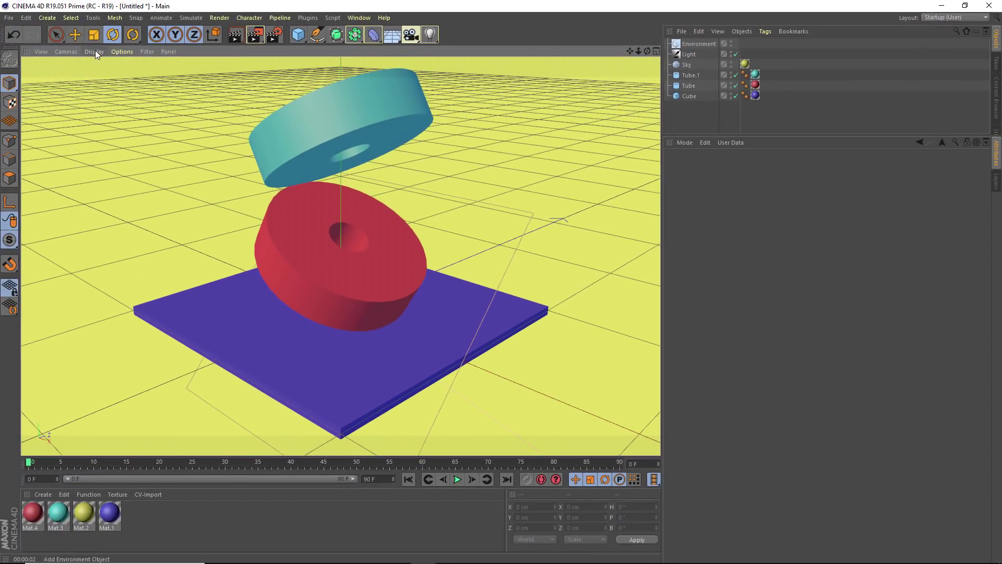
left_click(95, 52)
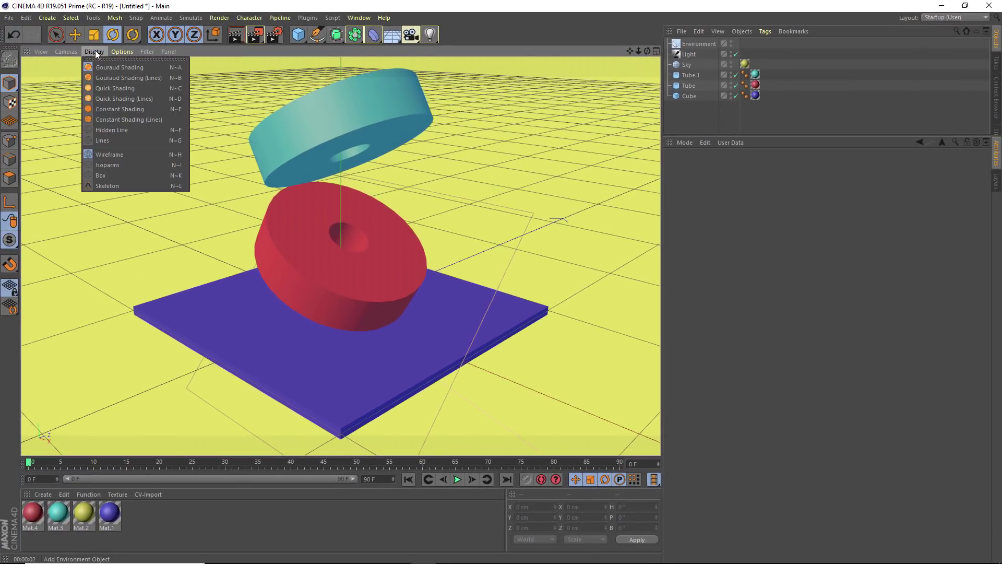
left_click(106, 78)
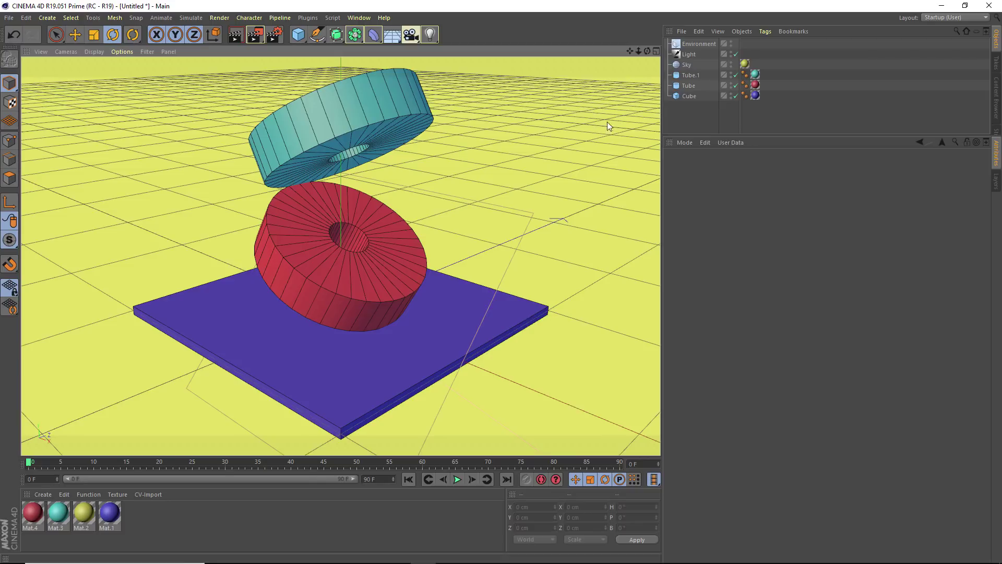
left_click(688, 96)
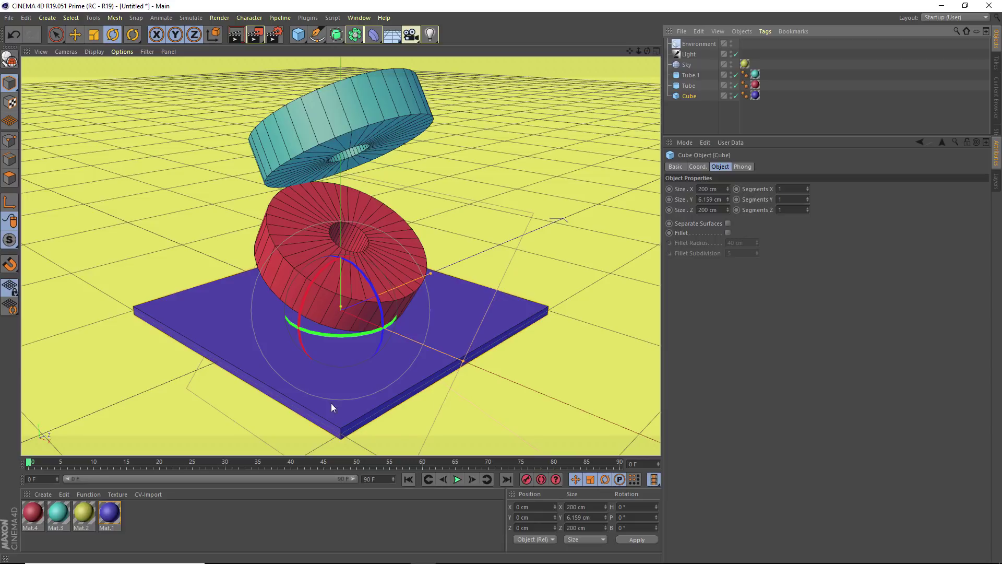
Raise the Cube's X and Z segment counts to split the floor, then render a preview
left_click(808, 187)
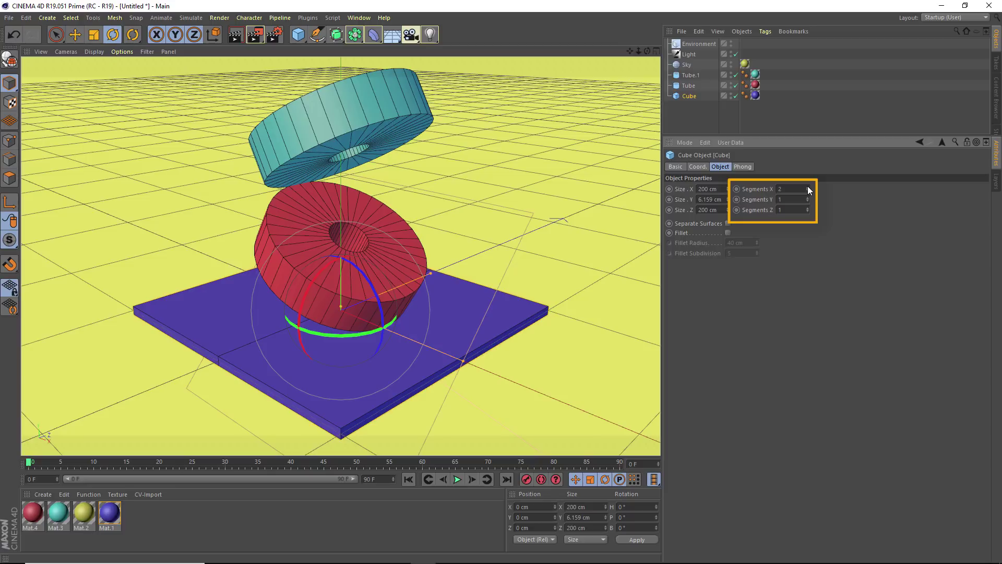
left_click(807, 187)
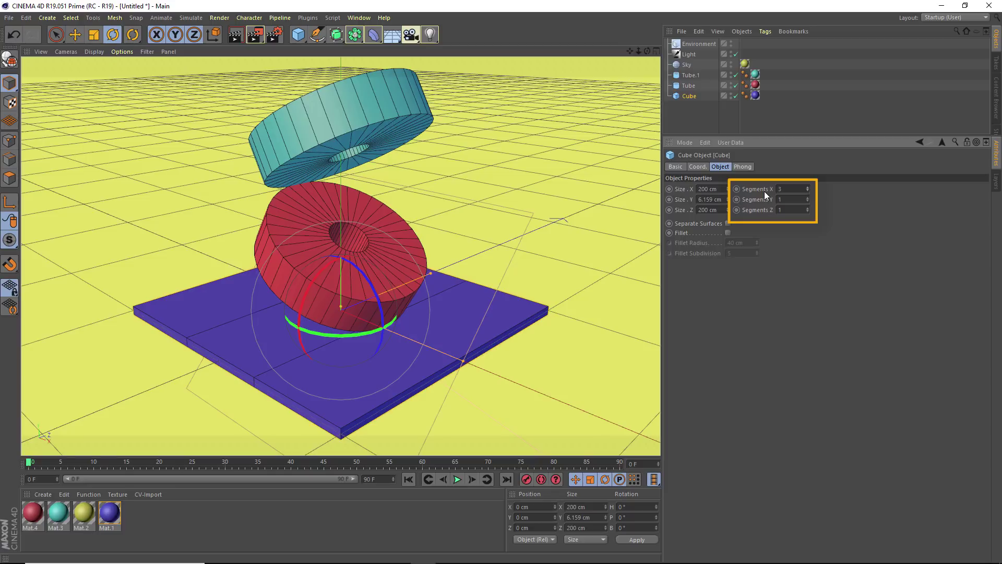
left_click(808, 187)
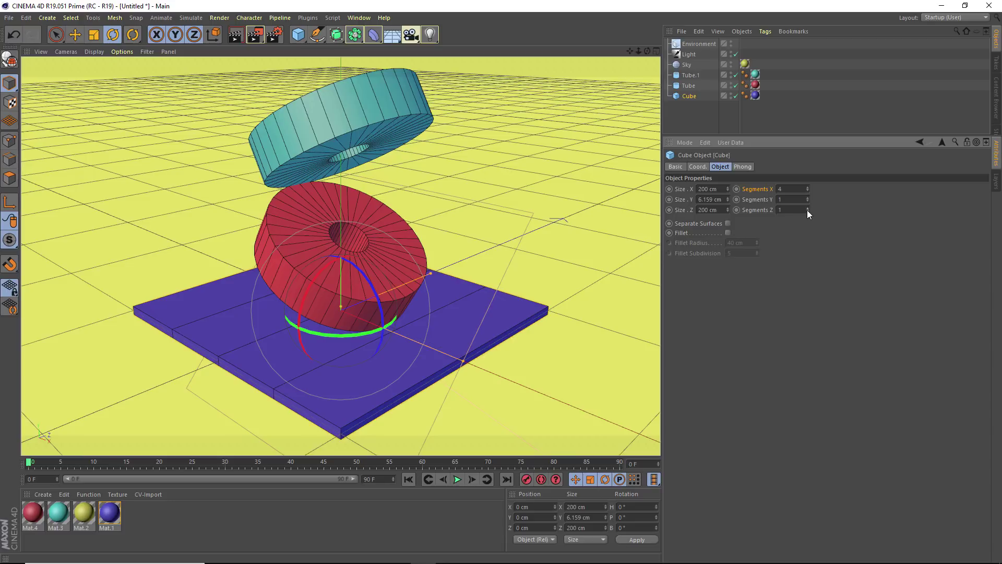
left_click(808, 209)
left_click(235, 36)
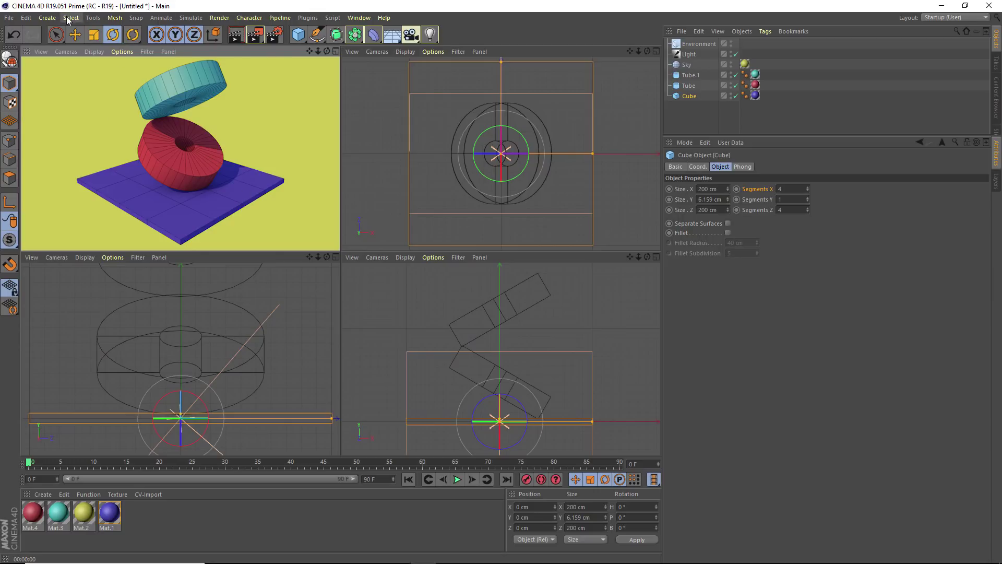
Show the About splash from the Help menu, confirming Cinema 4D Prime R19.051
left_click(384, 17)
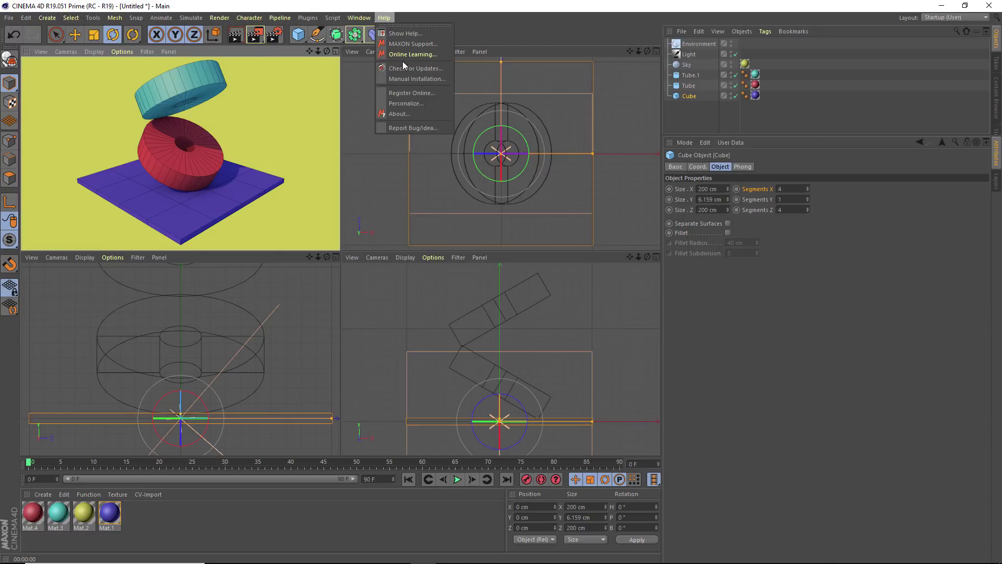
left_click(413, 115)
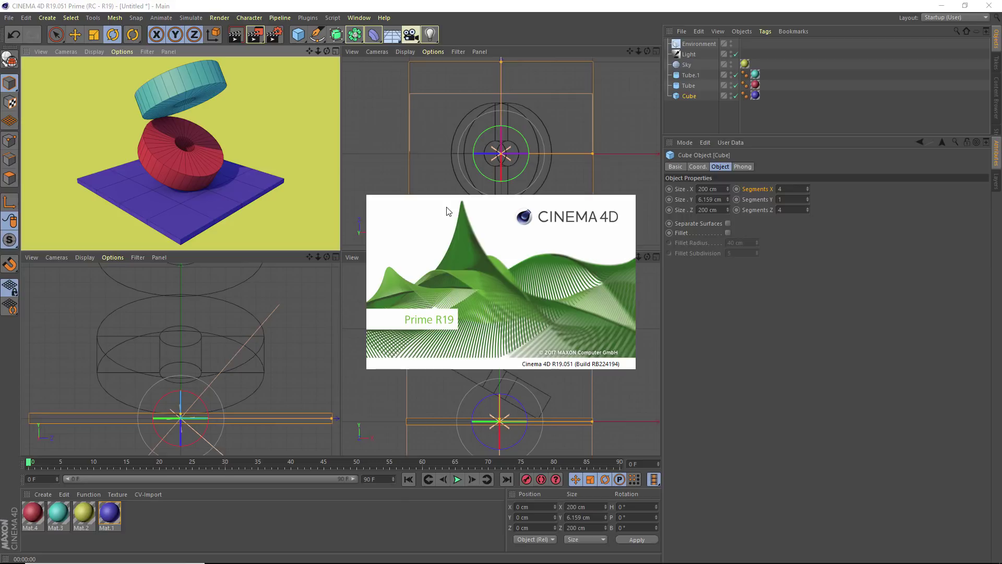